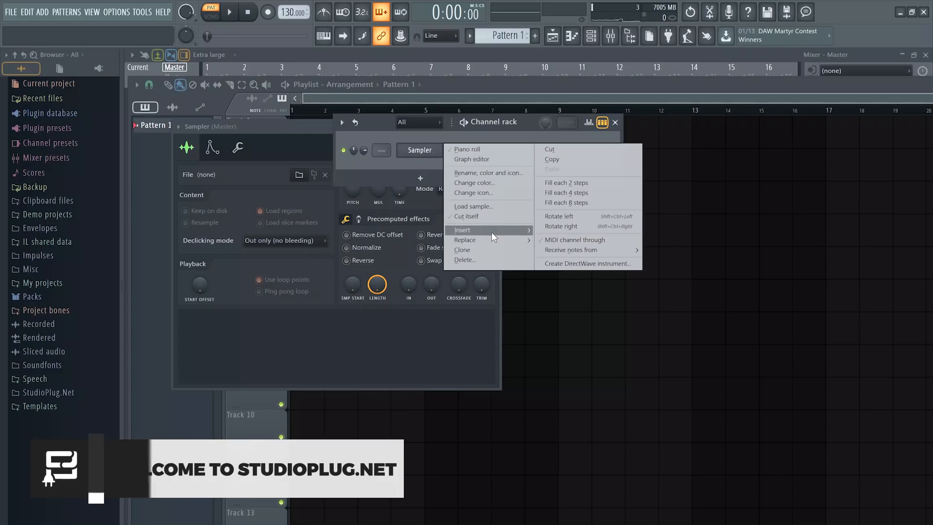
Step: Replace the Sampler channel with the Omnisphere [64bit] synth and move its window clear of the channel rack
mouse_move(503, 240)
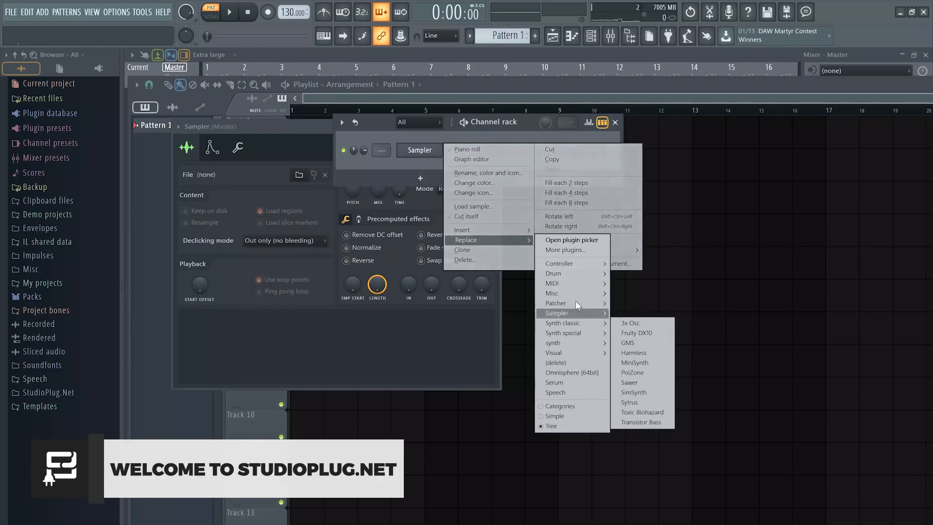
mouse_move(592, 354)
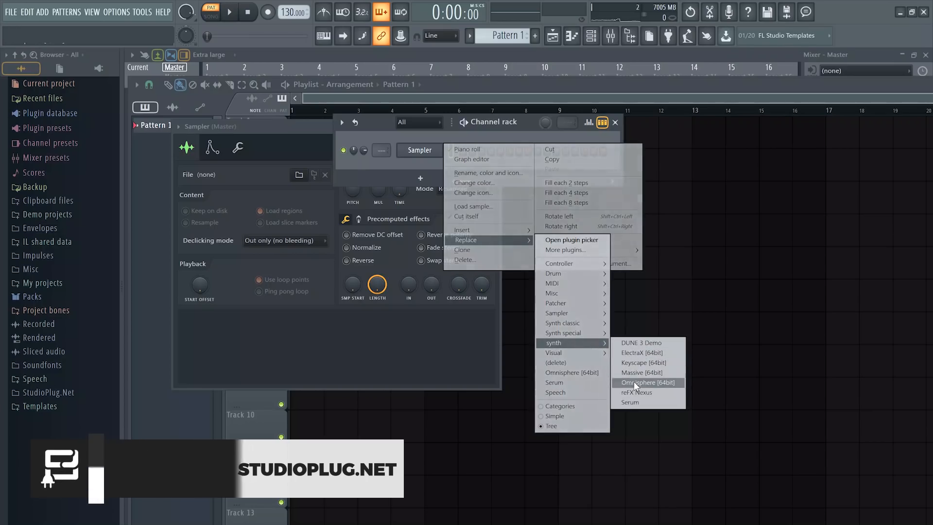
click(634, 381)
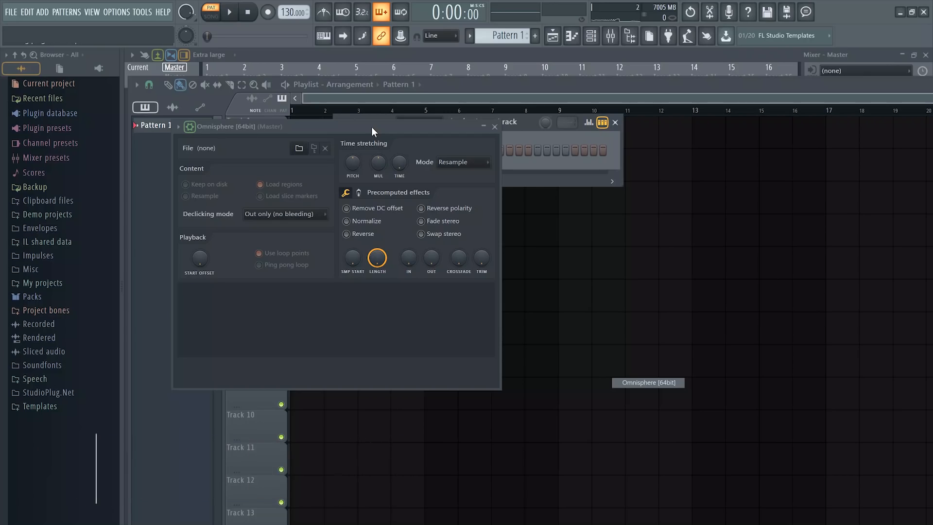
drag(426, 128, 610, 155)
Step: Load the LA Custom C7 Grand Piano patch from the Keyscape Library directory
click(448, 184)
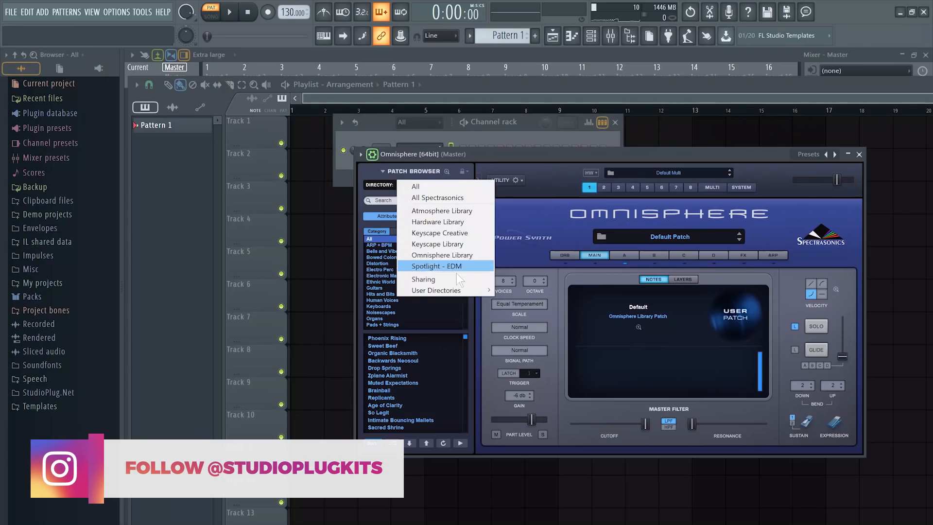
click(466, 245)
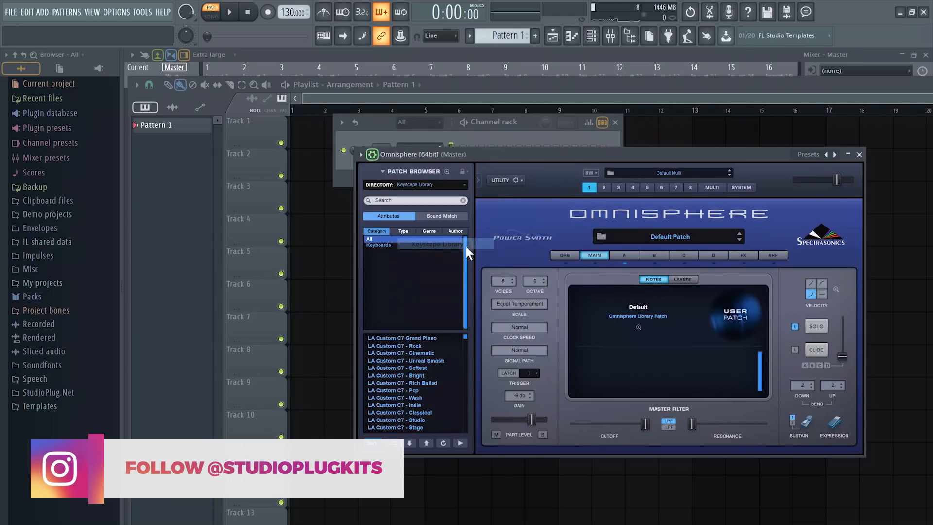
click(425, 339)
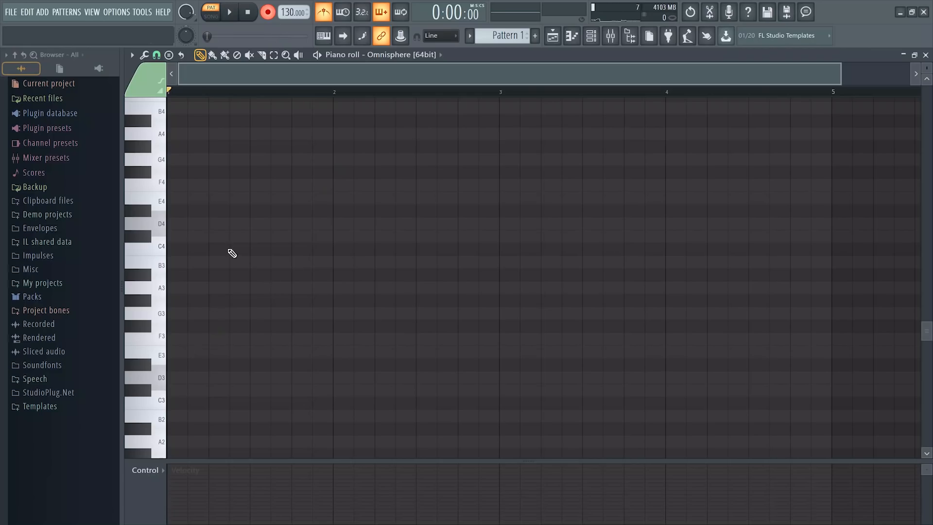
Step: Record four one-bar chords into Pattern 1: D5-F5-A5, D5-G5-A#5, C#5-E5-G5 and C#5-E5-A5, and check the take in the piano roll
key(space)
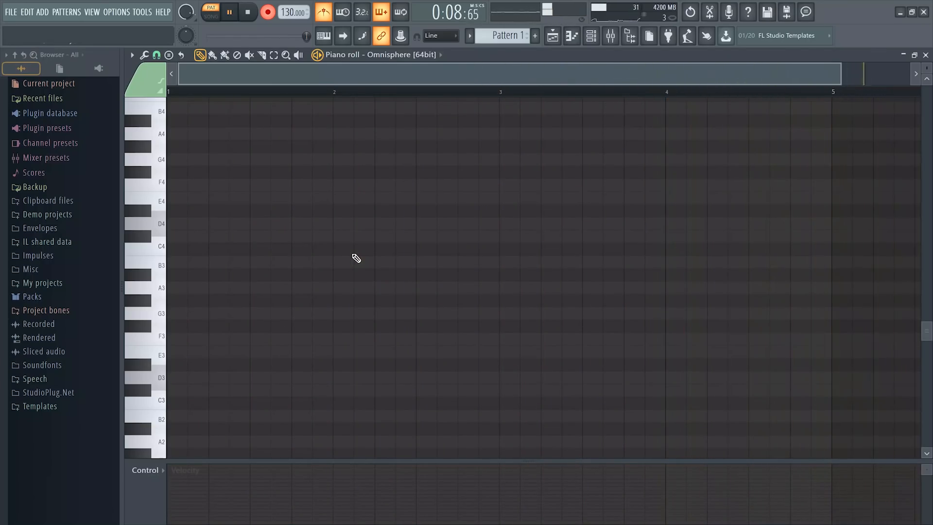
key(space)
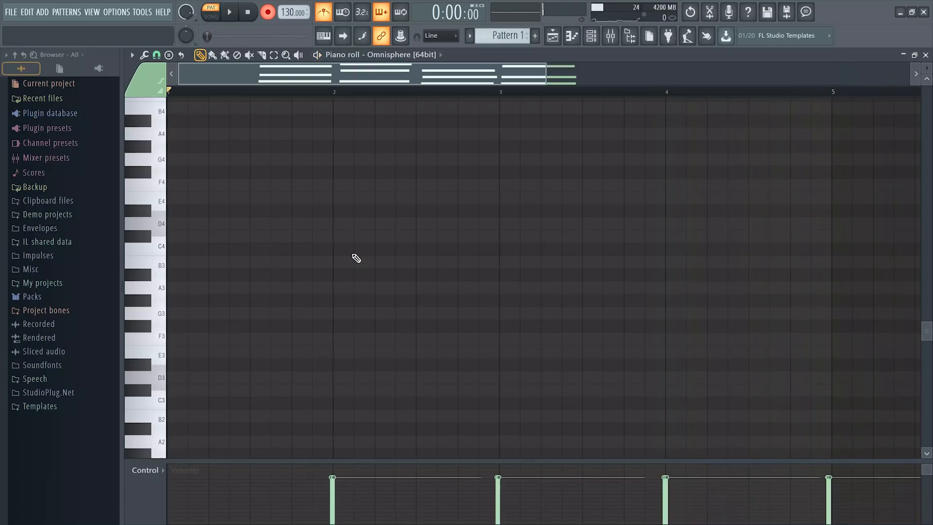
ctrl+right_click(381, 317)
key(space)
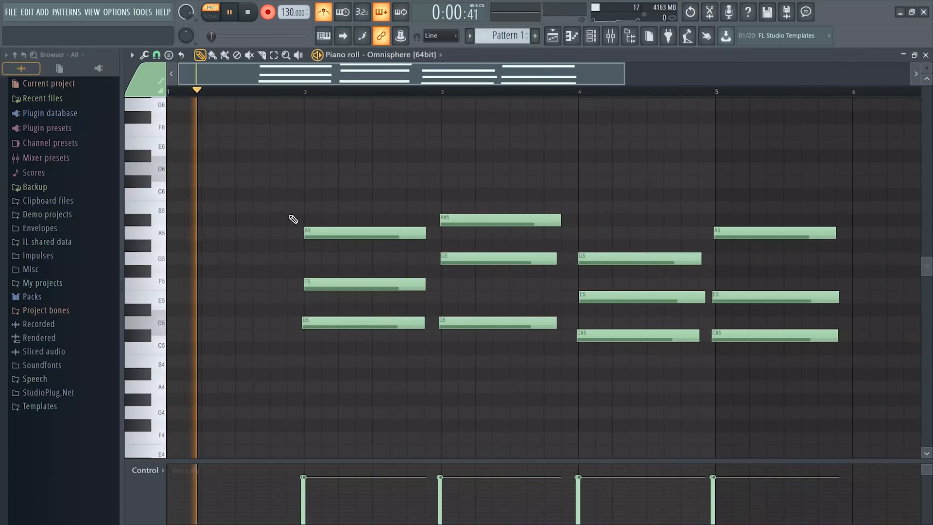
key(space)
Step: Select all recorded chord notes and move them one bar earlier, aligned to the start of bar 1
key(ctrl+a)
drag(321, 235, 184, 232)
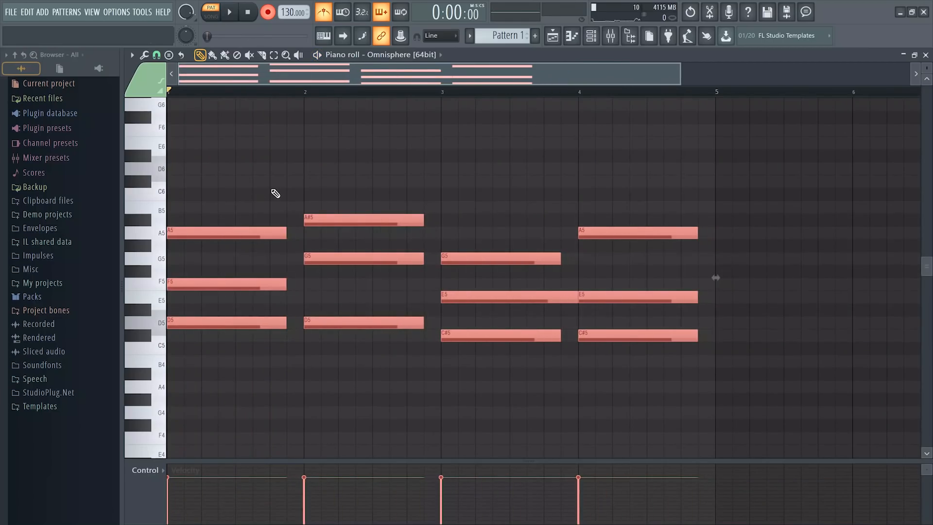
key(ctrl+d)
Step: Quantize the chords with the snap set to Bar so each fills a whole bar, and set the snap to Beat
click(157, 55)
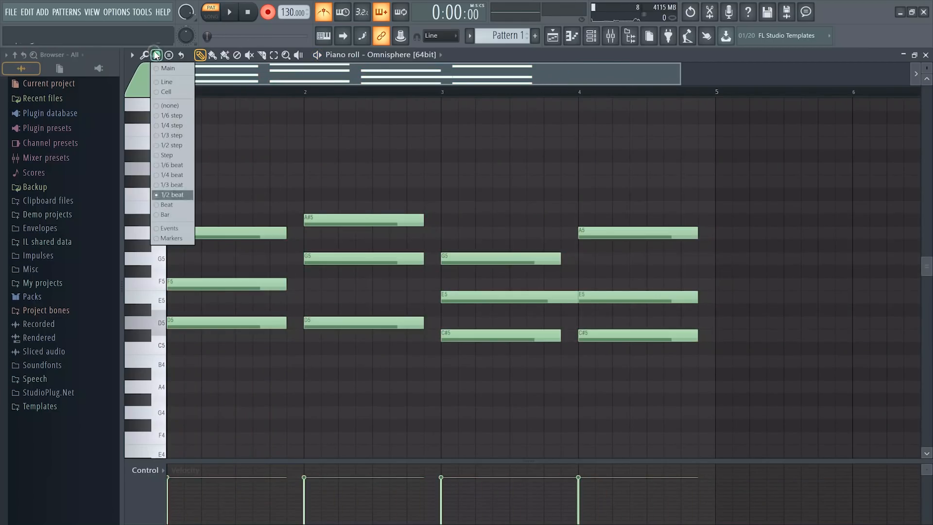
click(171, 216)
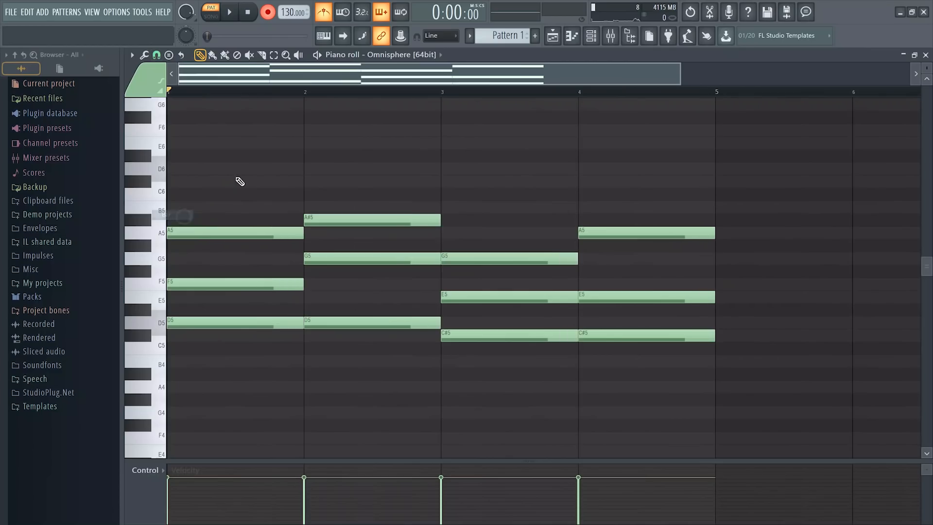
click(157, 55)
click(170, 205)
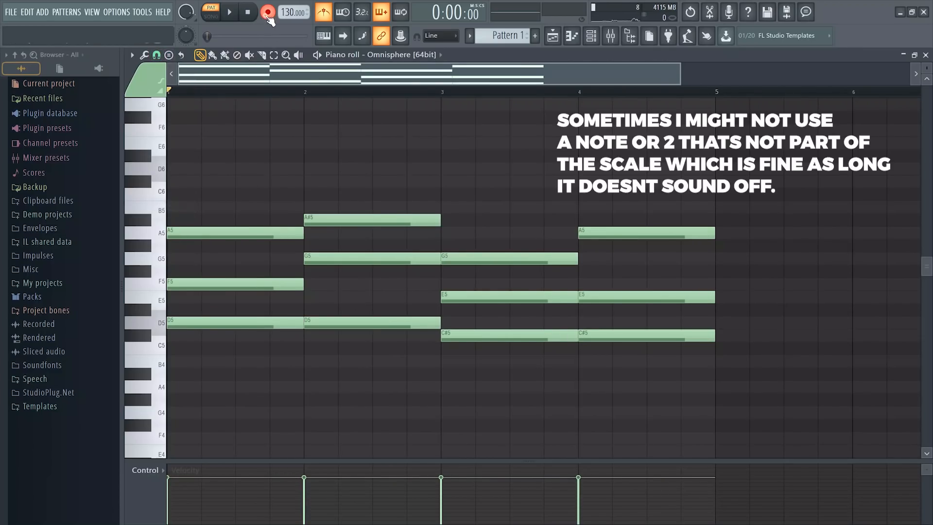
Step: Play back the chords with recording and the metronome off, and bring up the channel rack and the Omnisphere window
key(space)
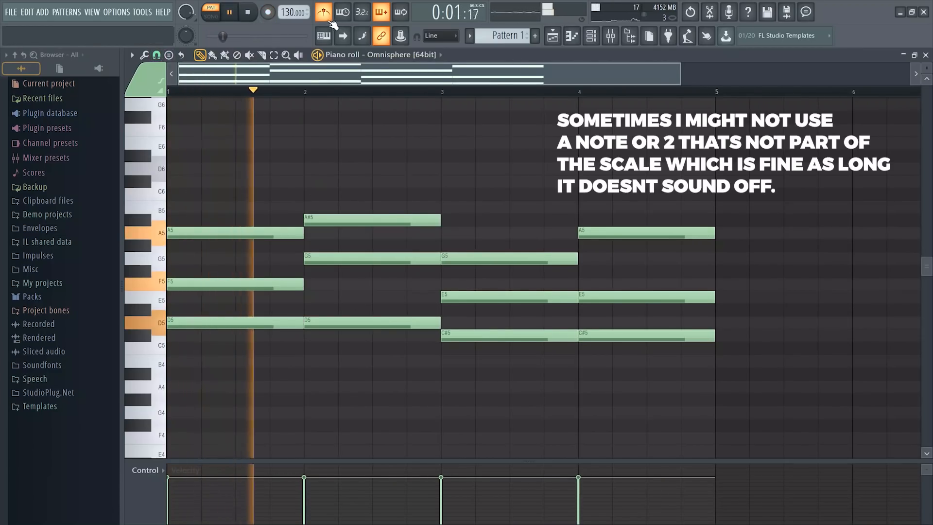
click(597, 37)
click(428, 150)
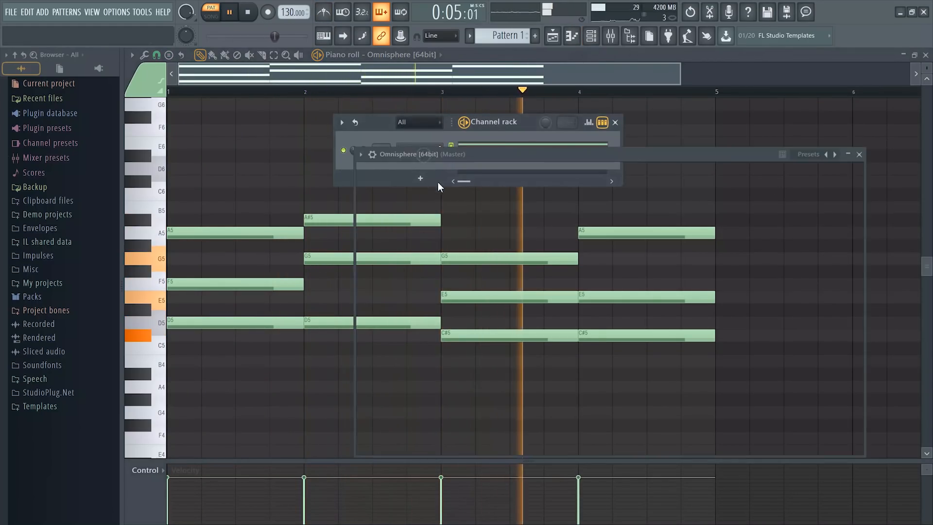
click(376, 135)
key(space)
Step: Rename the Omnisphere channel as Piano
right_click(437, 149)
text(rPiano)
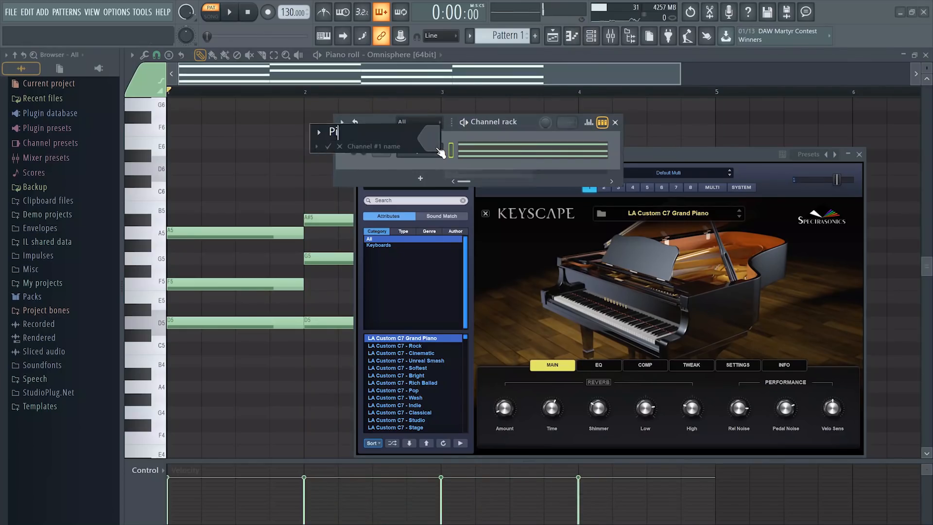
key(Return)
Step: Leave the Keyscape view for the Omnisphere engine and lower the Timbre of layer A's oscillator while the chords play
click(668, 154)
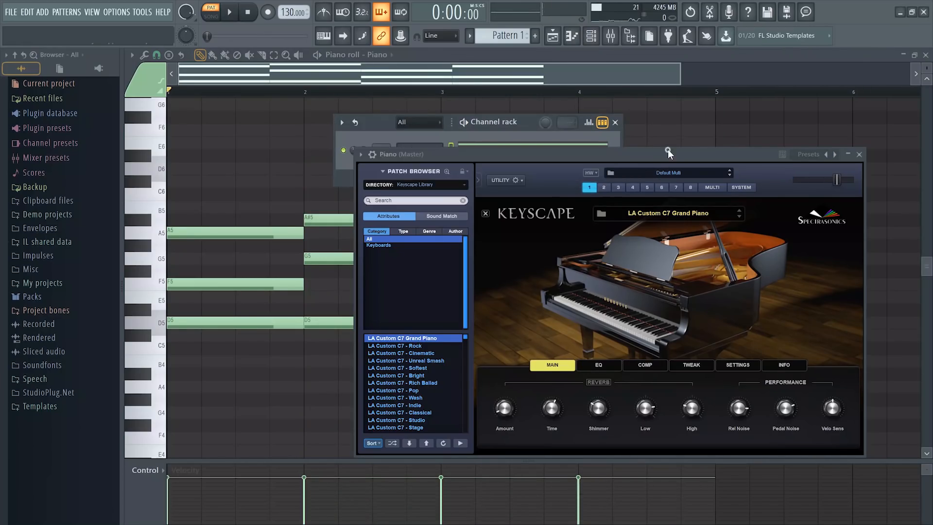
click(485, 213)
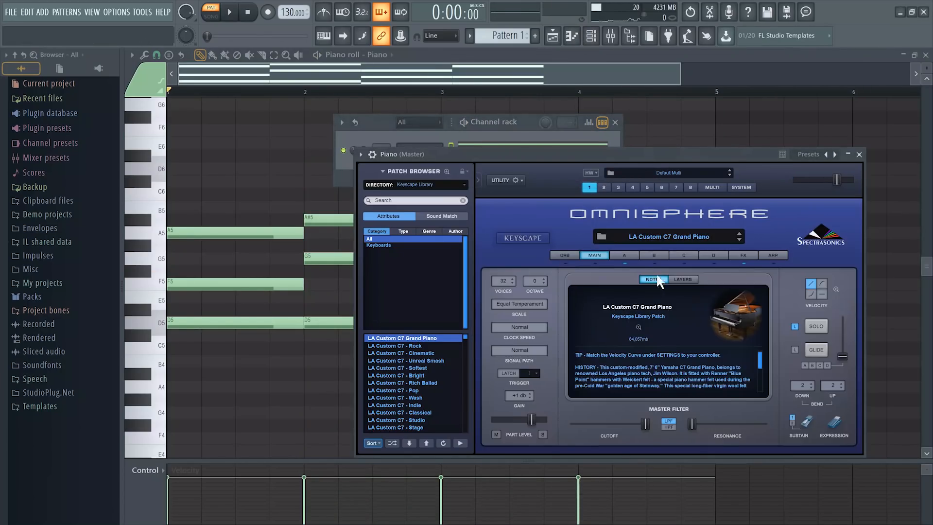
key(space)
click(624, 255)
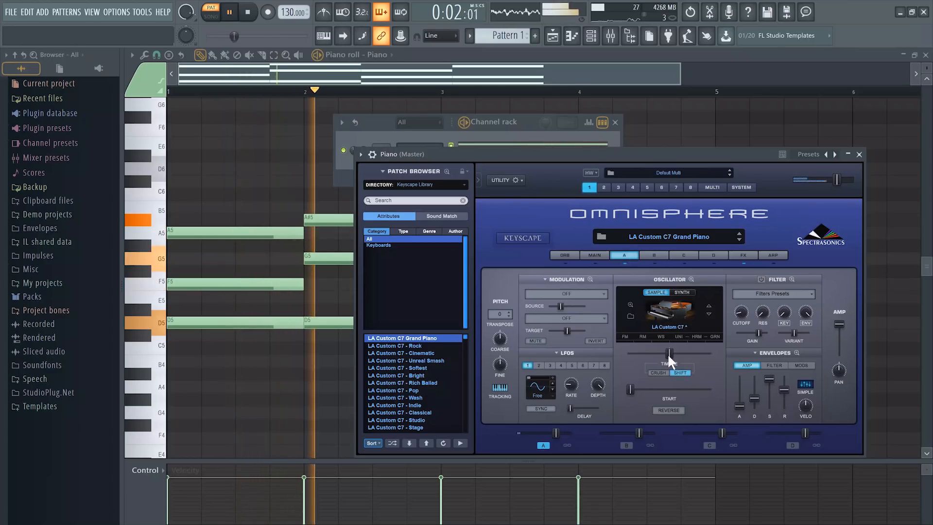
drag(668, 359, 650, 352)
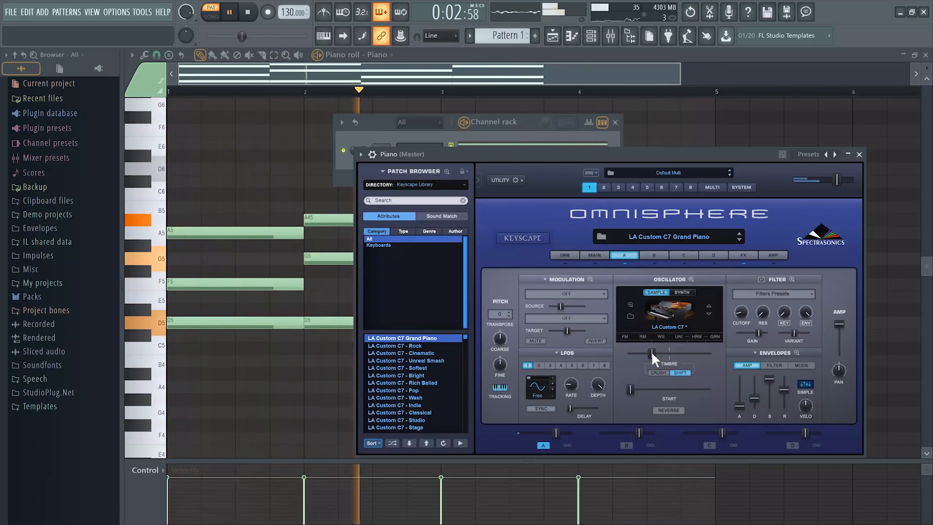
Step: Replace the EQ in the first slot of the patch's common effects rack with the Valve Radio filter
click(741, 253)
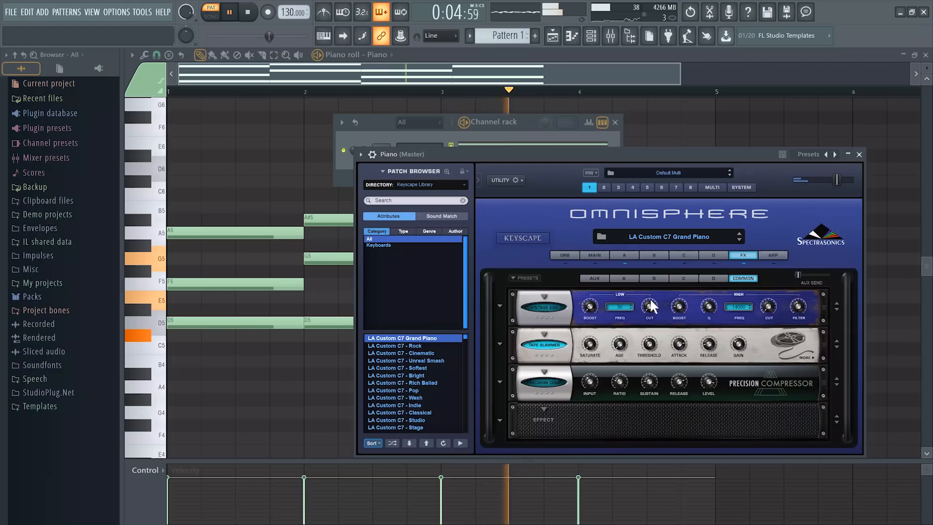
click(544, 306)
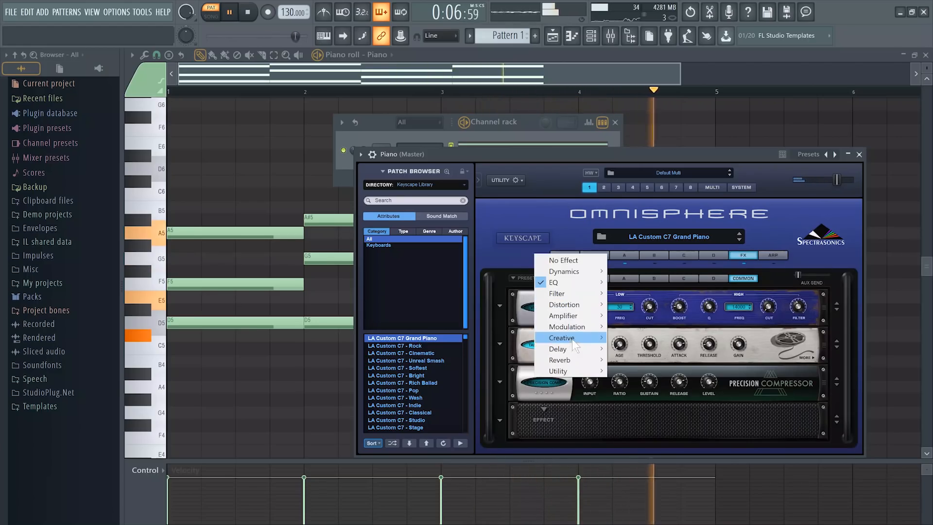
mouse_move(605, 297)
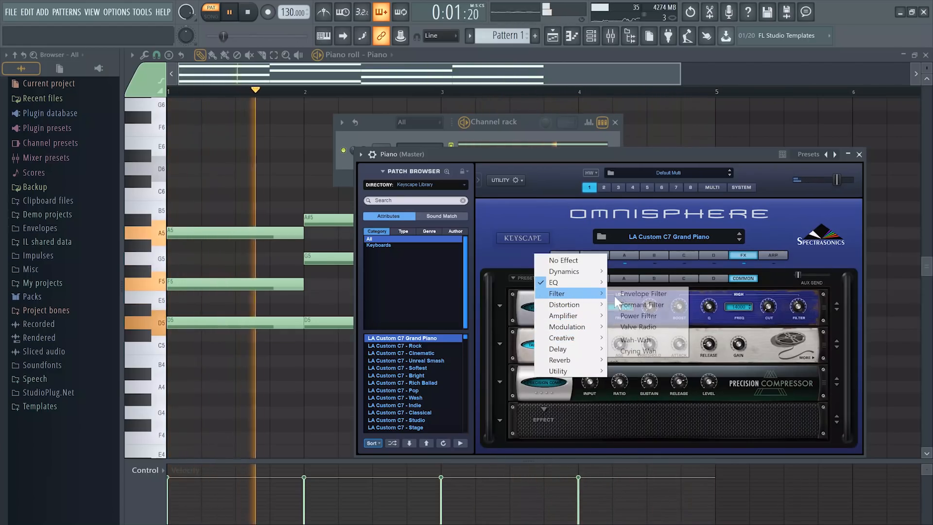
click(638, 327)
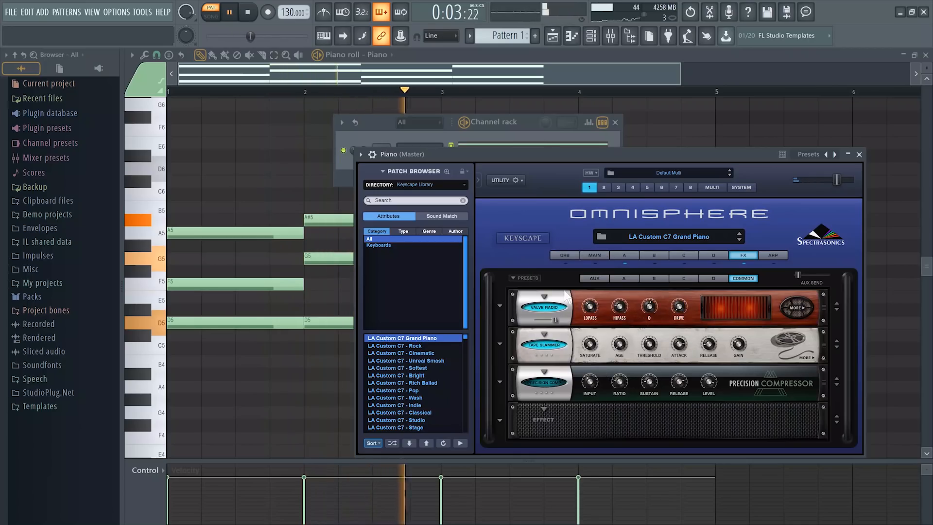
Step: Record a four-bar melody between E6 and D7 above the chords in the Piano channel's piano roll
drag(378, 124, 346, 123)
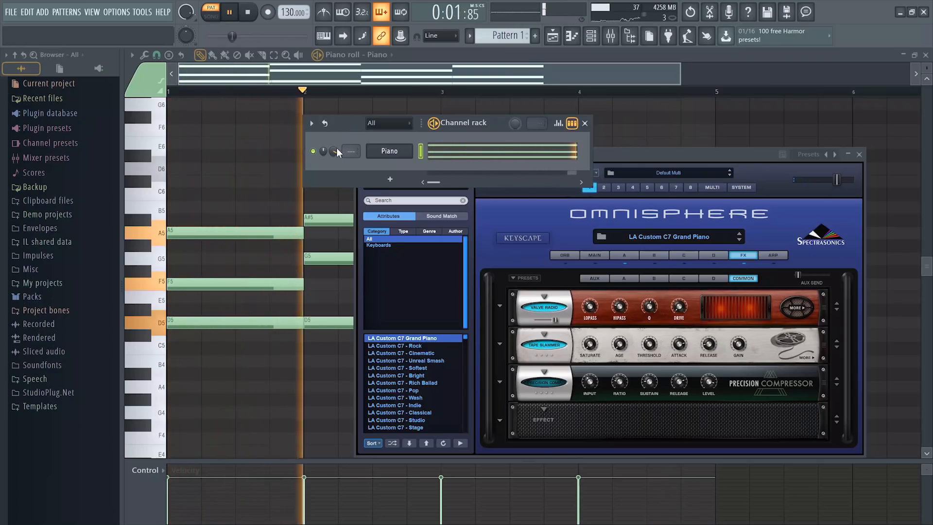
right_click(225, 156)
scroll(225, 156, up, 1)
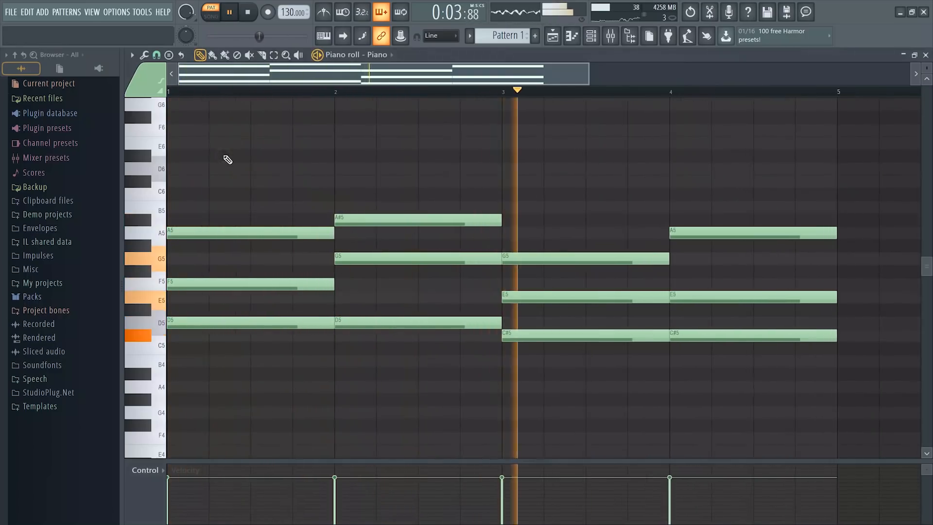
scroll(228, 159, up, 2)
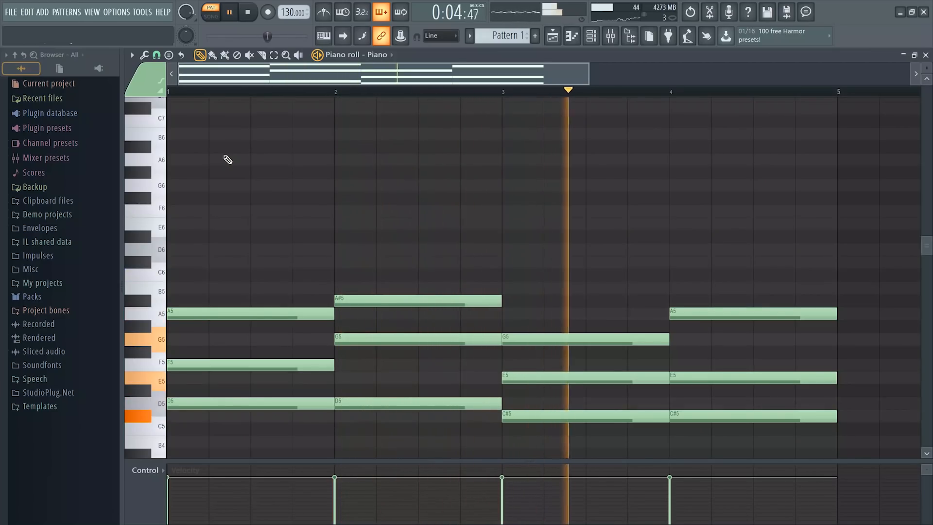
key(space)
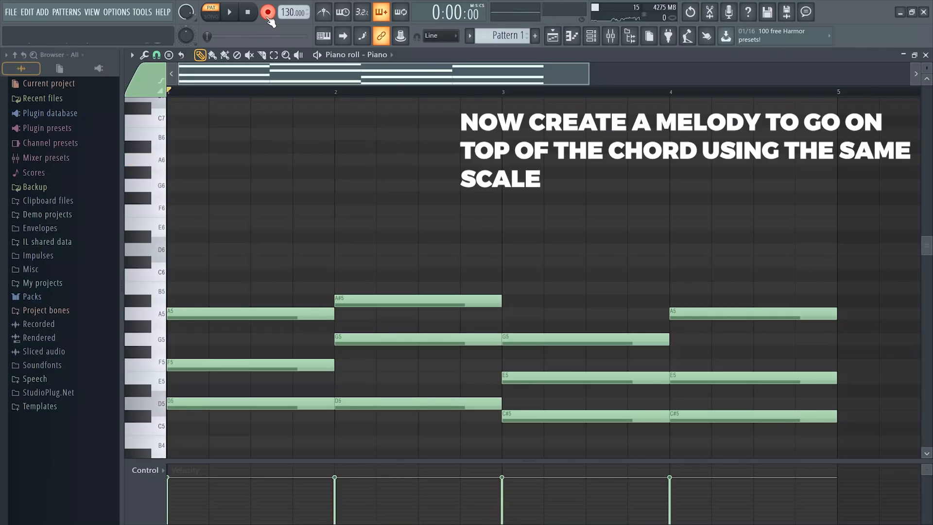
key(space)
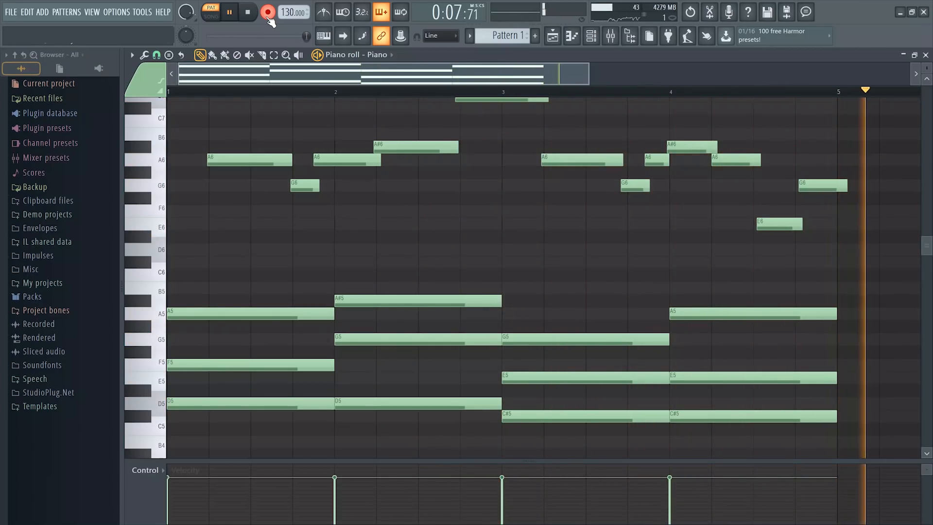
key(space)
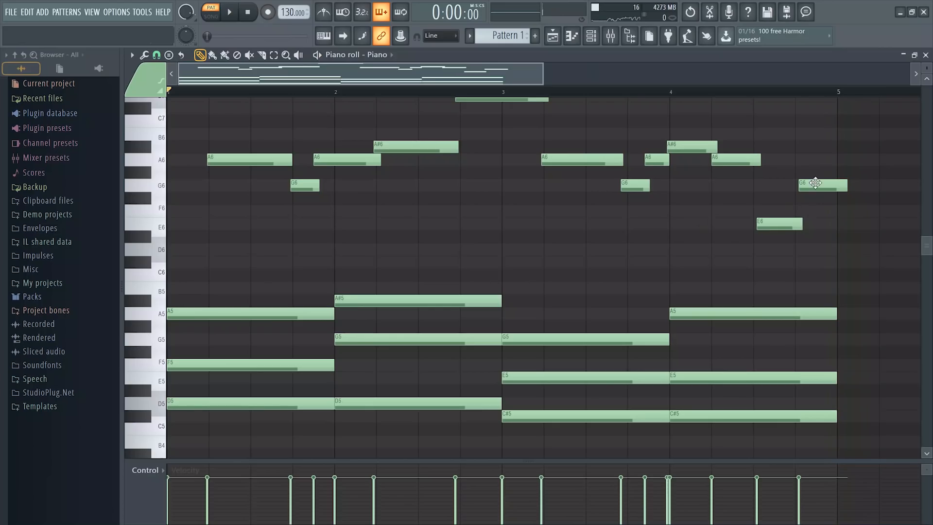
Step: Select the melody notes and quantize them with the snap set to 1/2 beat
drag(154, 202, 170, 94)
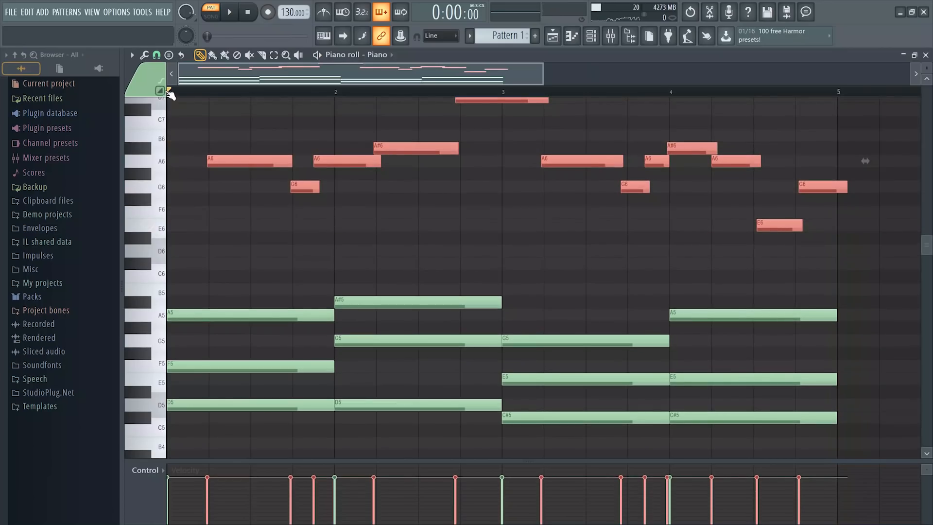
click(156, 55)
click(166, 194)
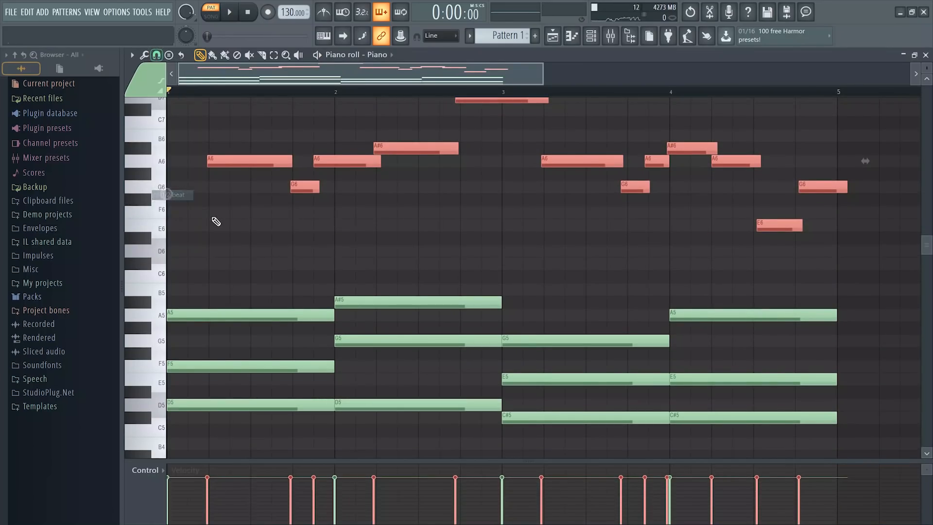
scroll(211, 218, up, 2)
key(ctrl+q)
Step: Play the pattern and lower the last melody note, at the end of bar 4, to F6
key(space)
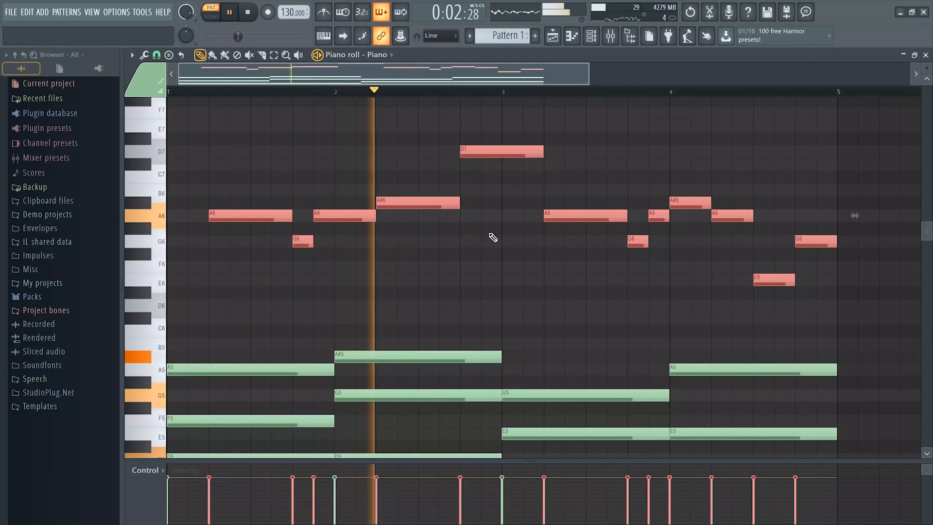
click(723, 281)
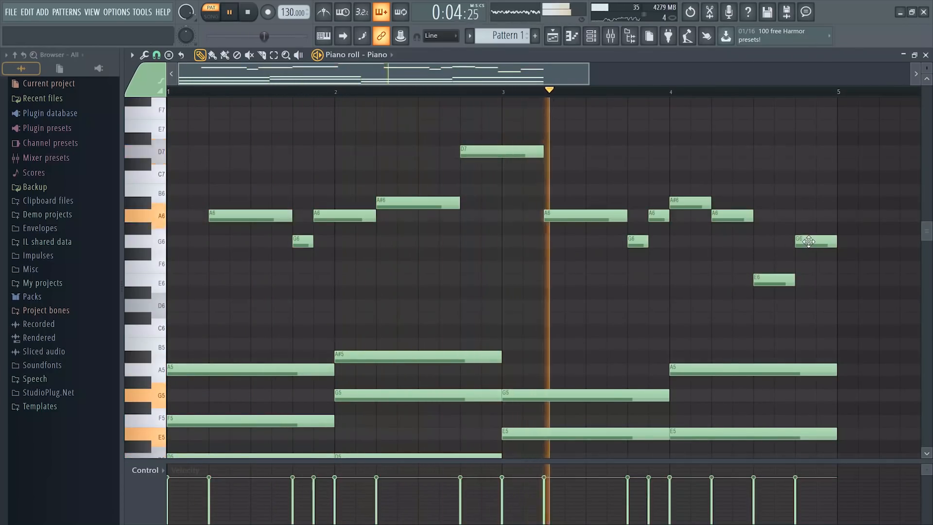
drag(808, 243, 808, 269)
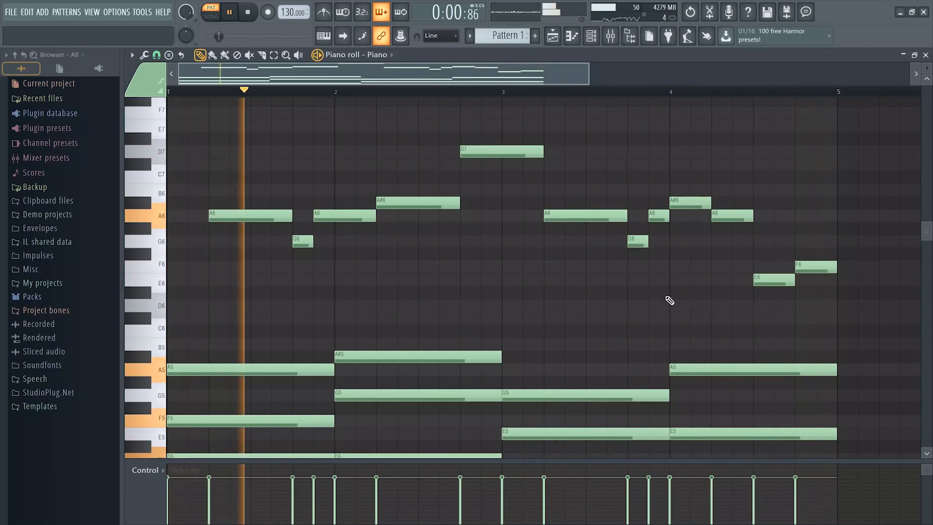
Step: Stop playback and add the Dark Synth Harmor preset from the StudioPlug preset kit's My Go To Sounds folder as a new channel
scroll(668, 298, down, 1)
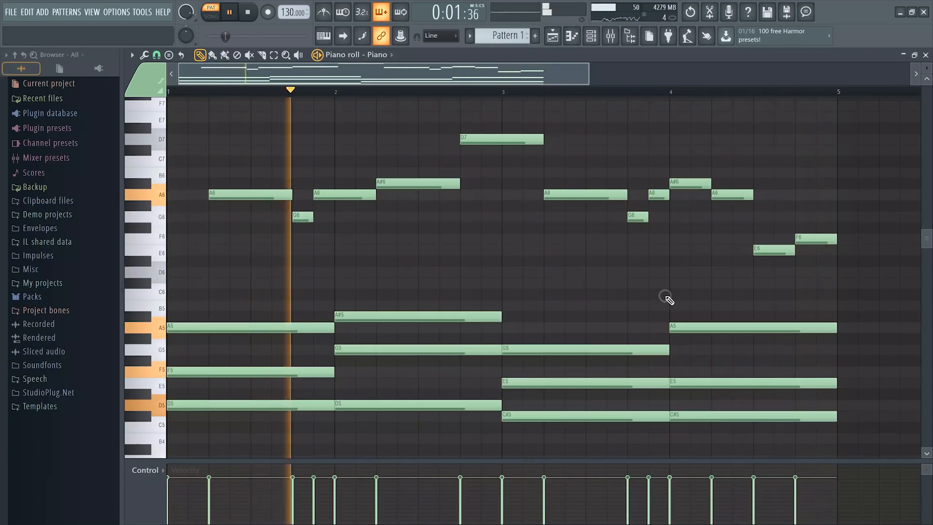
click(592, 41)
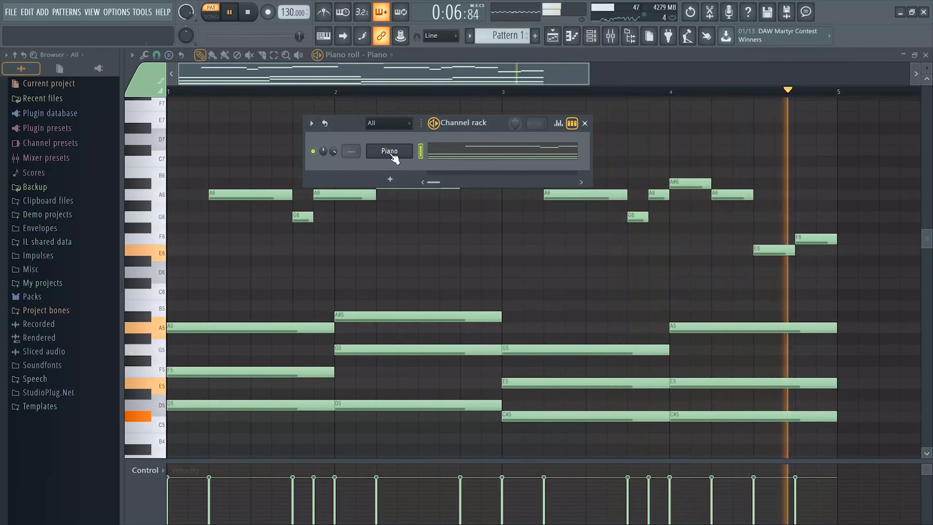
key(space)
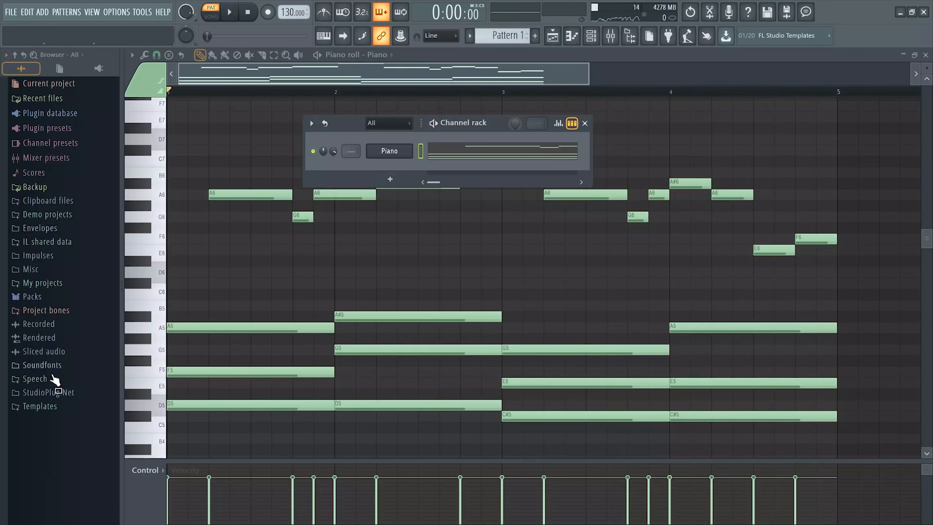
click(58, 395)
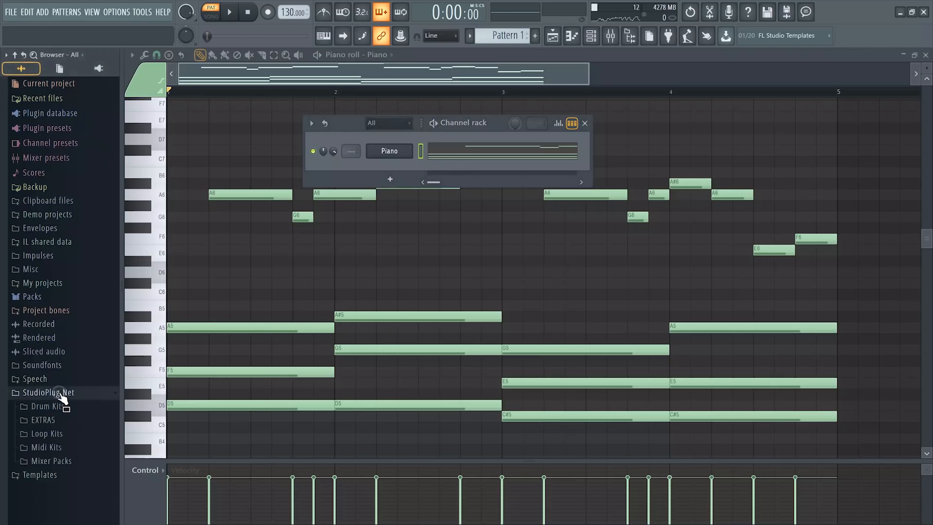
click(61, 462)
click(72, 502)
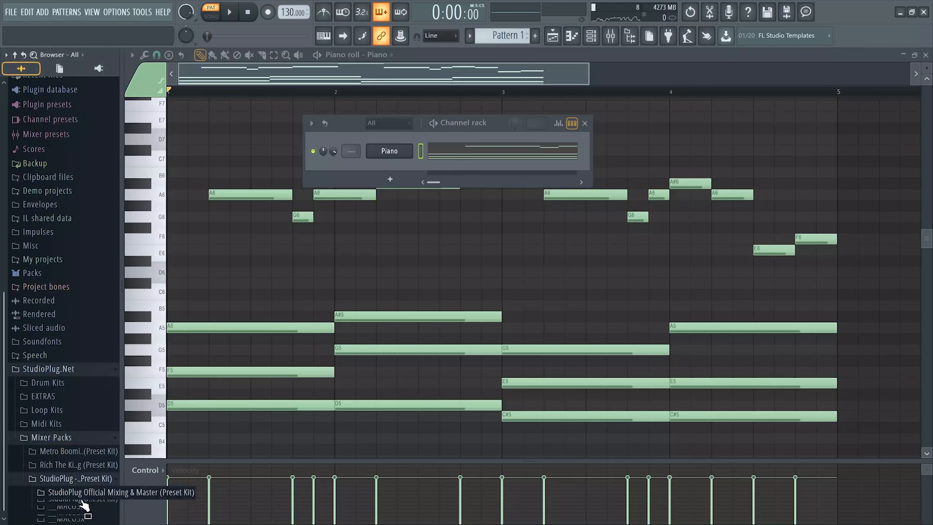
click(102, 501)
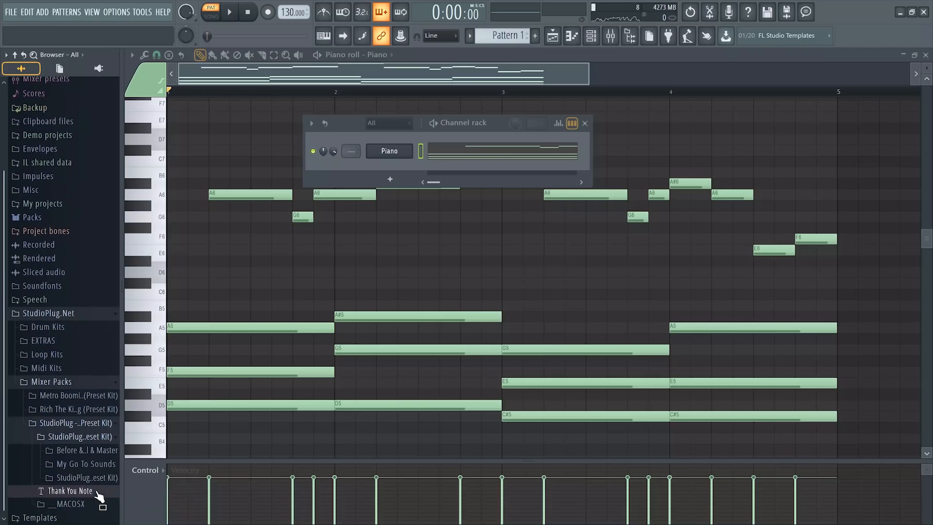
click(105, 467)
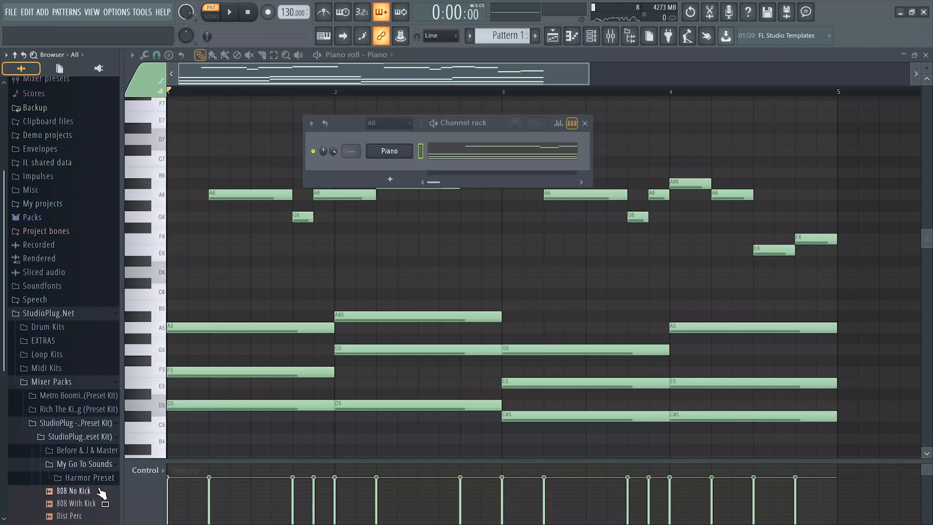
click(90, 340)
drag(85, 352, 377, 164)
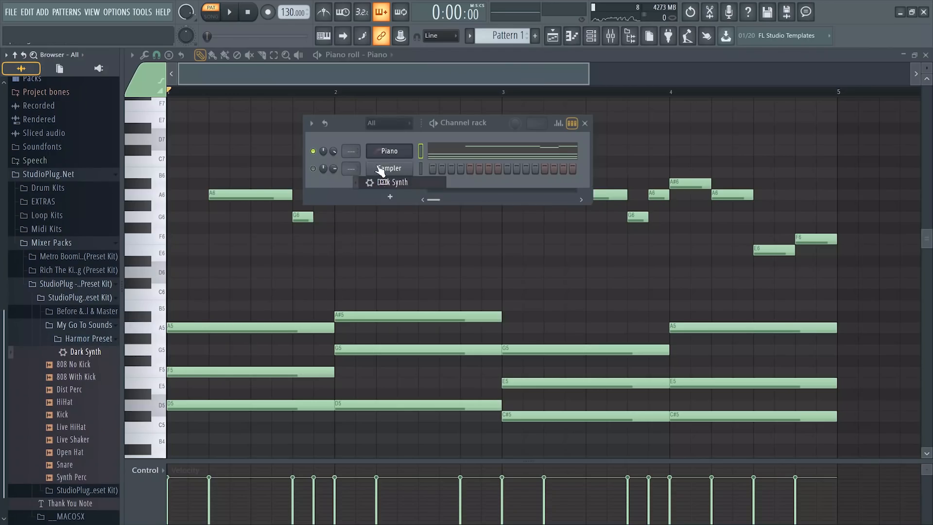
click(99, 290)
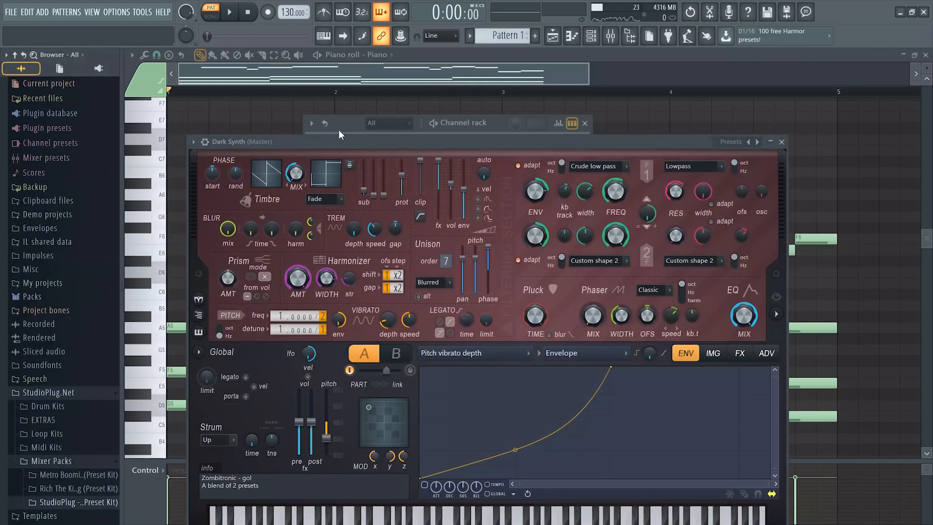
Step: Draw four one-bar bass notes in the Dark Synth channel's piano roll: D5, G5, C#5 and E5 in bars 1 to 4
click(340, 130)
right_click(384, 171)
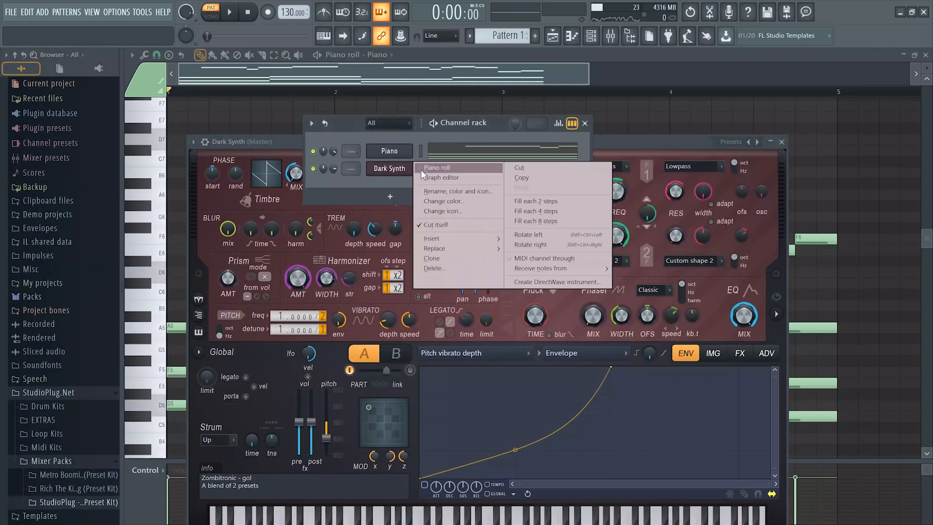
click(428, 165)
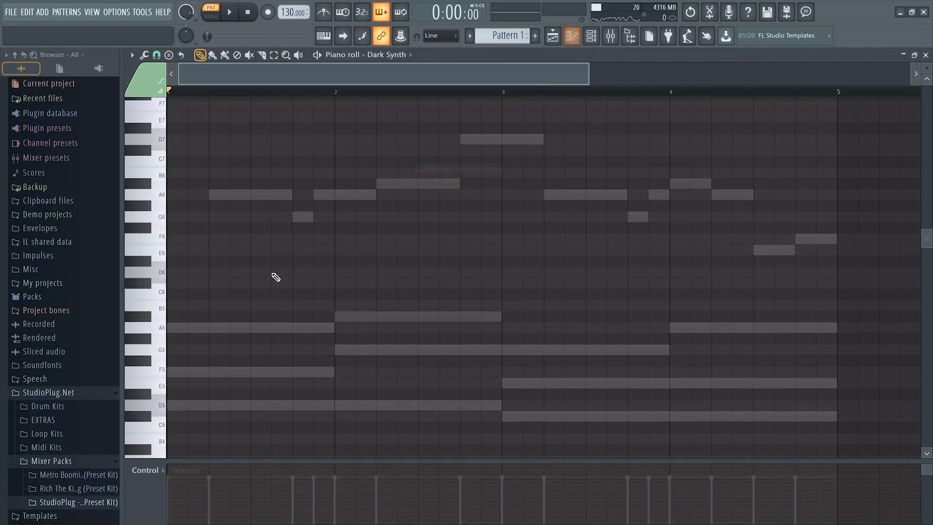
click(198, 405)
drag(209, 404, 336, 412)
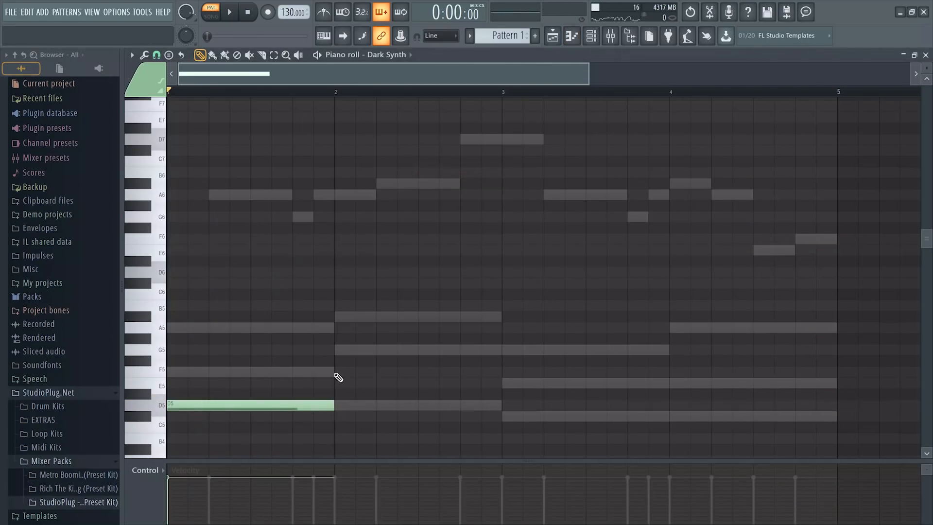
click(337, 354)
click(504, 417)
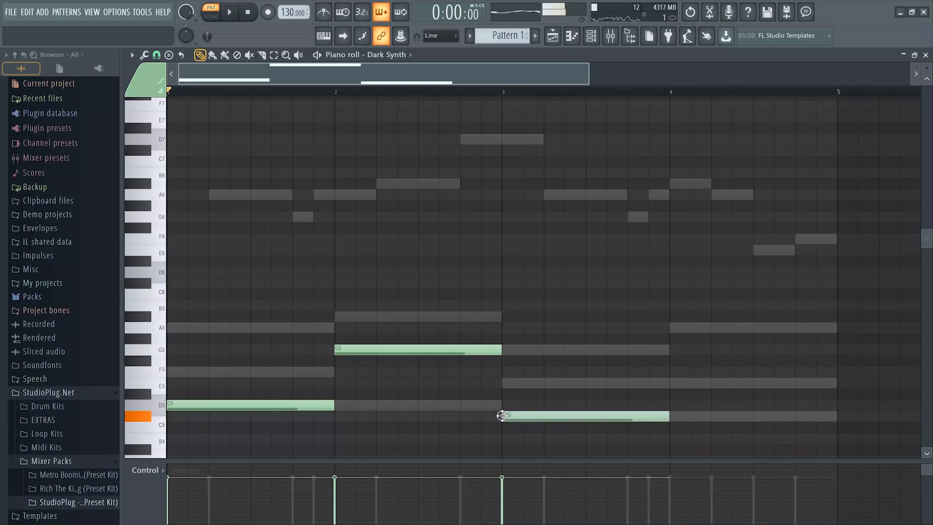
click(670, 383)
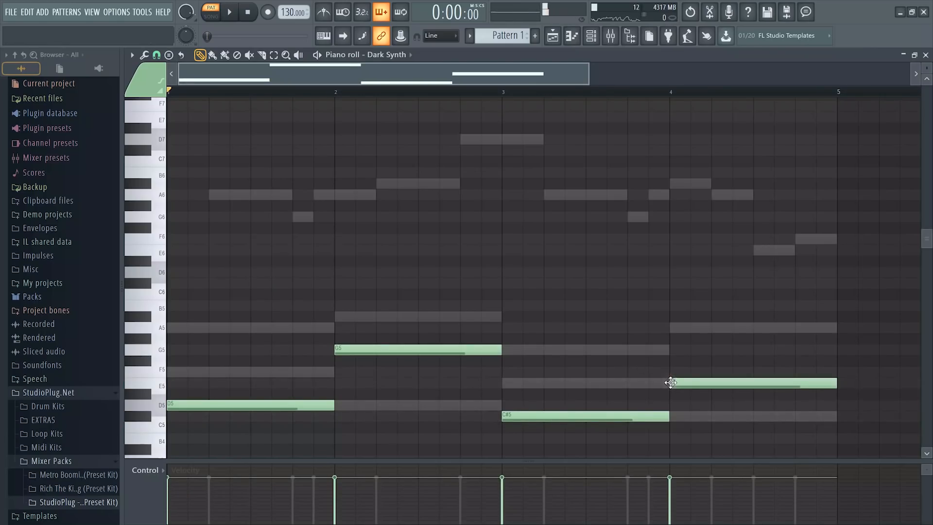
Step: Transpose the four Dark Synth notes down one octave and play the pattern
key(ctrl+Down)
scroll(568, 350, down, 5)
key(space)
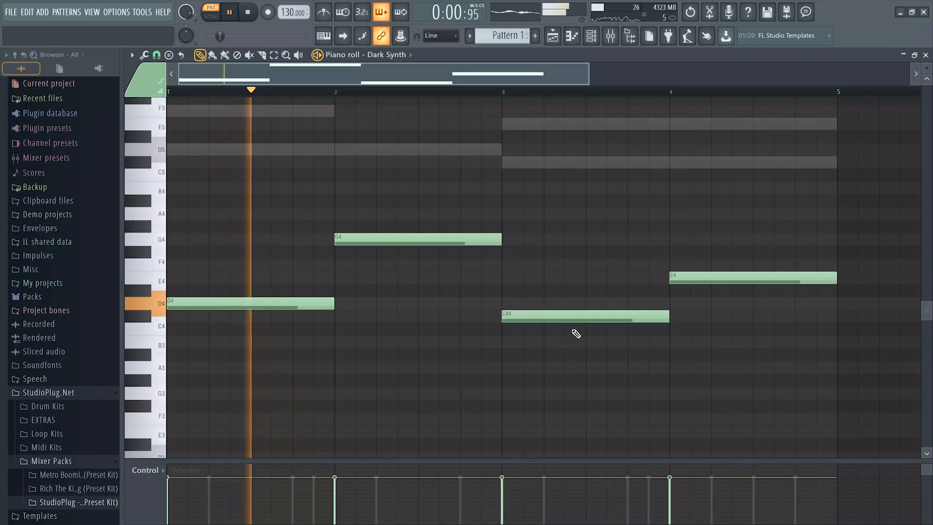
Step: Stop playback, add a Serum channel with the bass preset BA D_Bass 1 [DU], and turn off its oscillator B
click(592, 36)
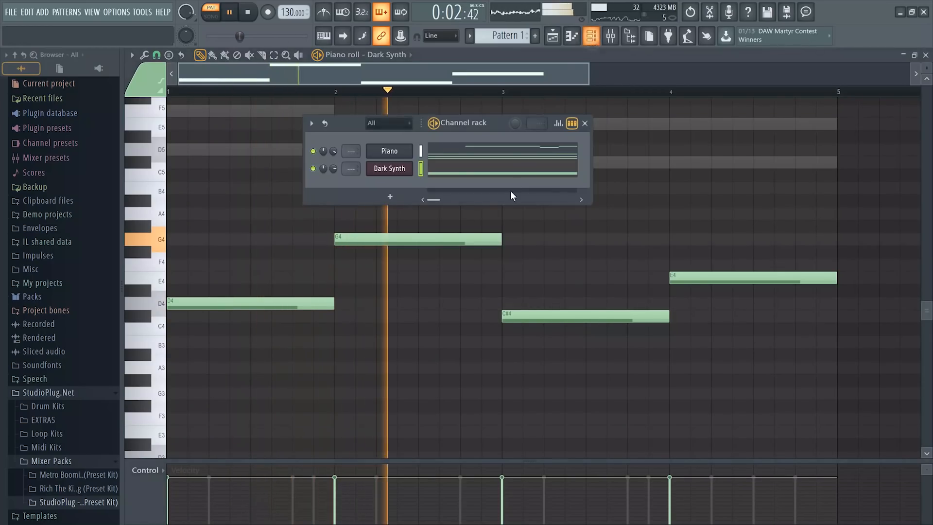
key(space)
click(396, 197)
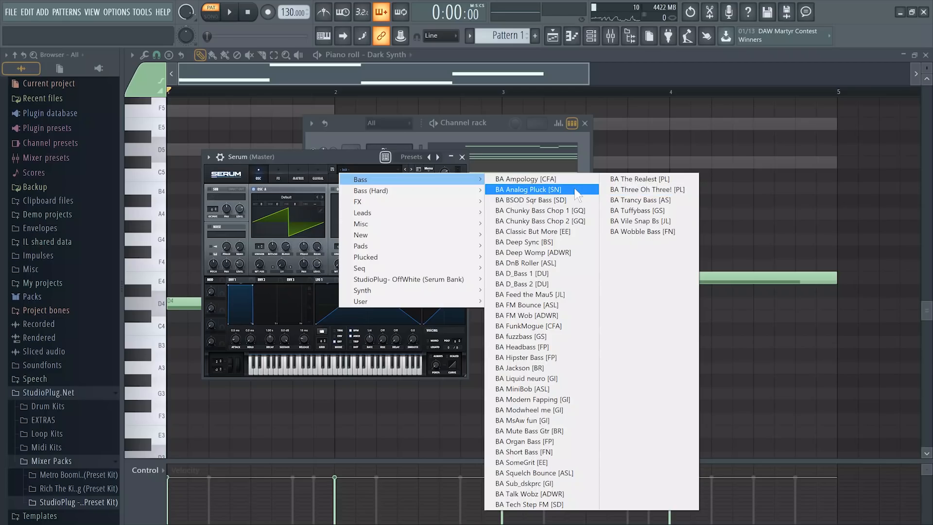
click(535, 273)
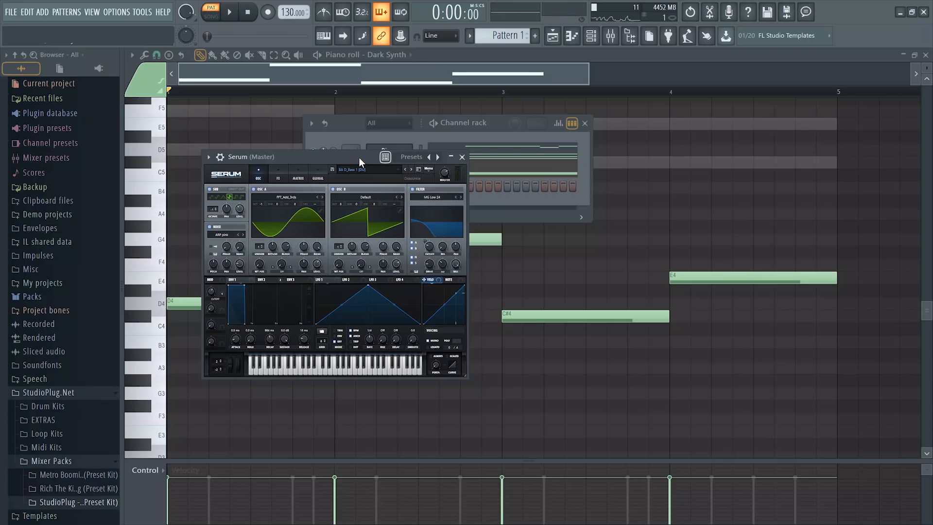
click(334, 189)
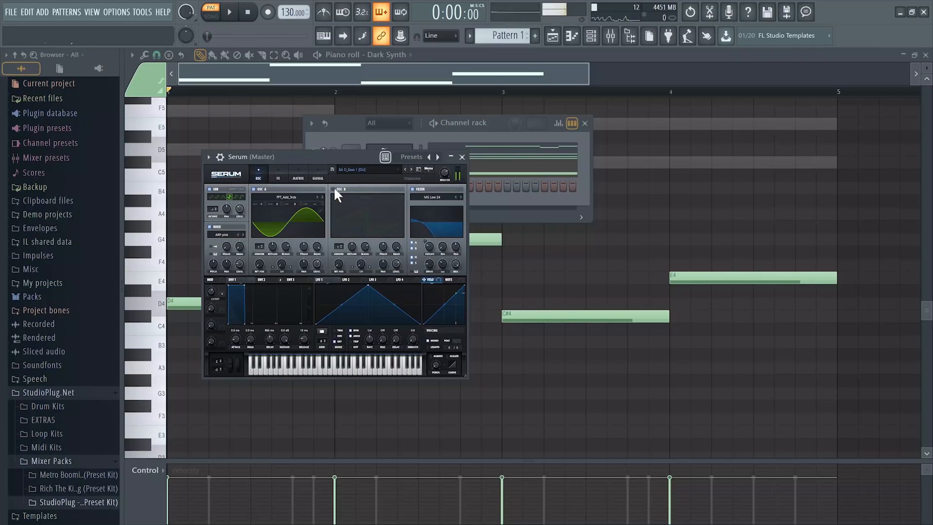
Step: Copy the four Dark Synth notes into the Serum channel's piano roll and shorten each one to half a beat
key(ctrl+c)
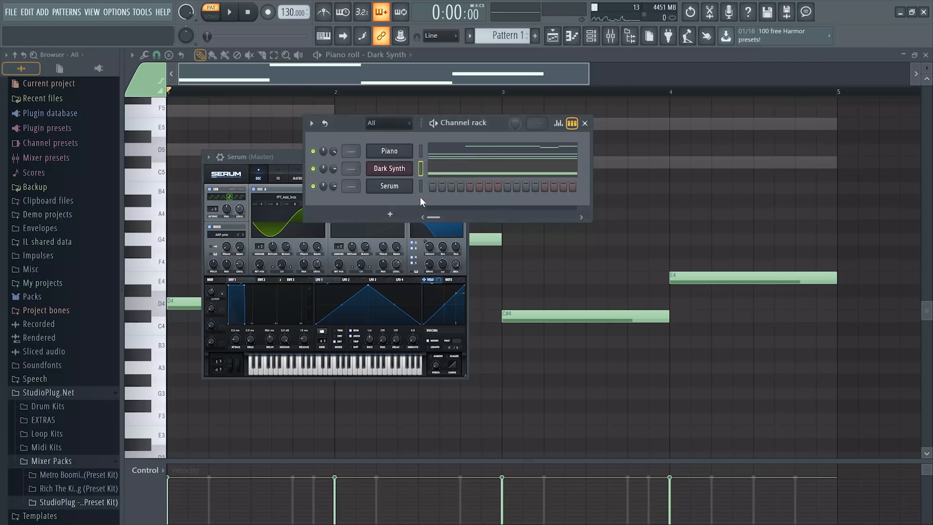
click(450, 186)
key(ctrl+a)
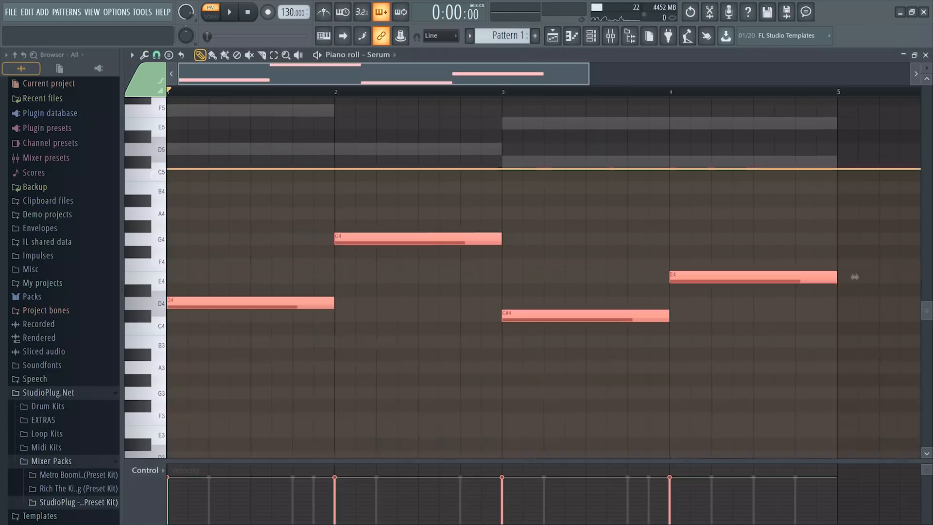
drag(500, 230, 250, 295)
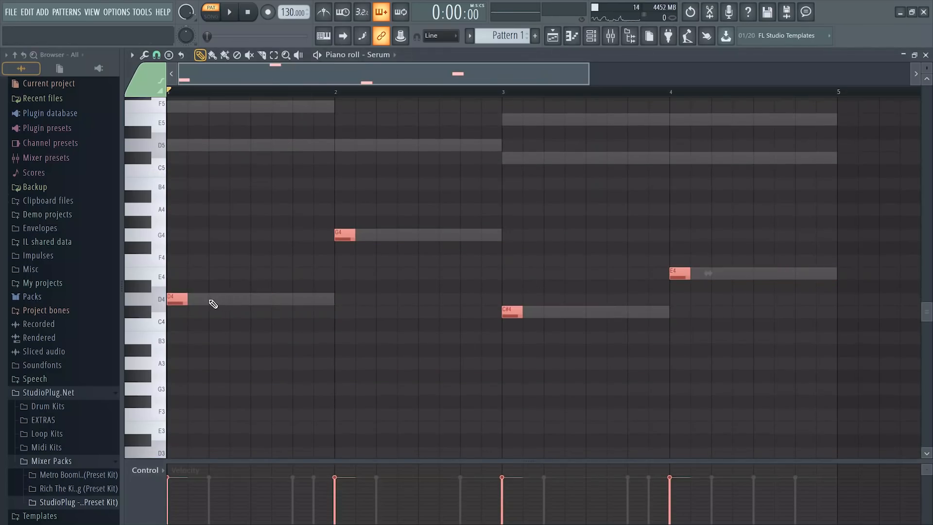
Step: Add two more half-beat D4 notes in bar 1 of the Serum line, half a beat and 2.5 beats into the bar
key(space)
key(space)
key(space)
click(274, 299)
key(space)
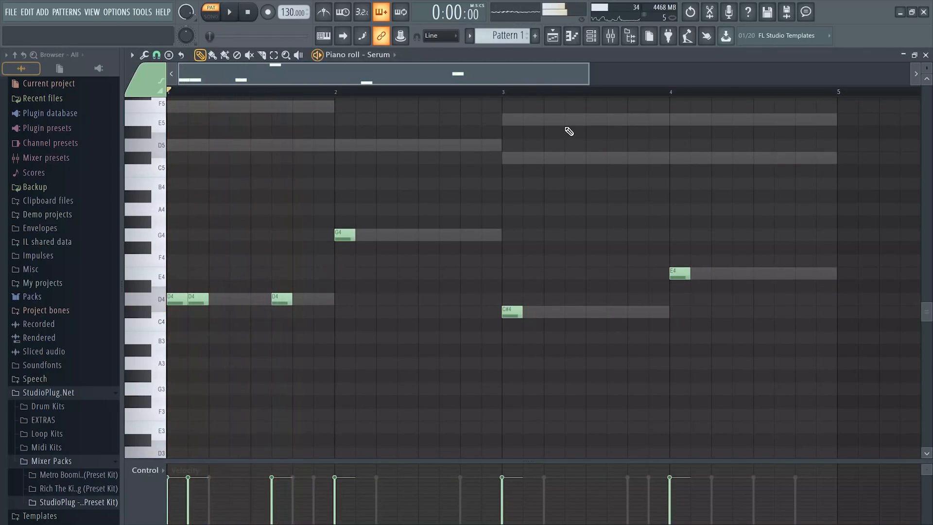
Step: Mute the Dark Synth channel and play the pattern with the Serum bass line
click(592, 36)
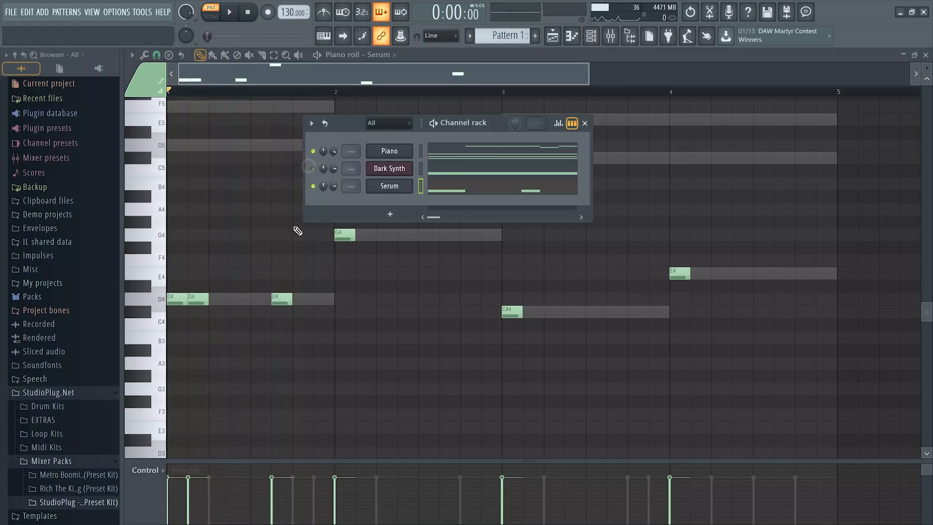
right_click(263, 244)
key(space)
key(space)
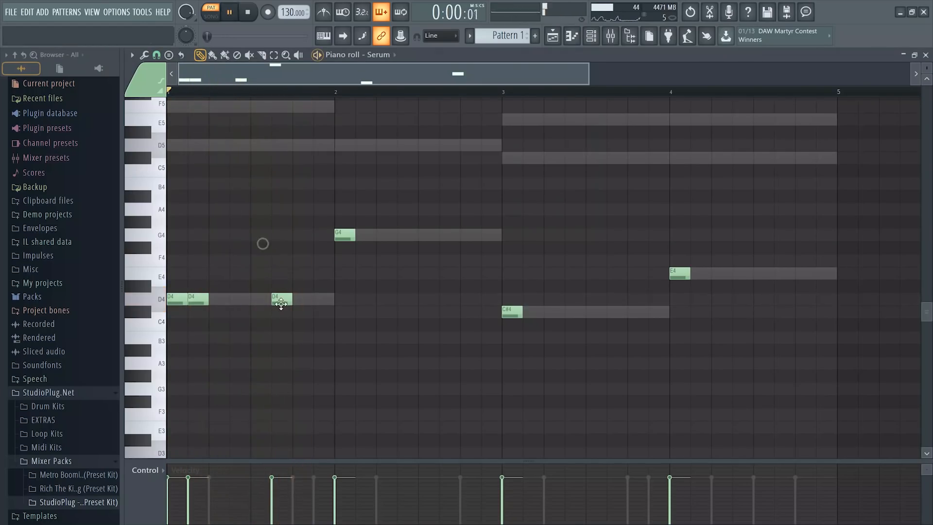
Step: Move bar 1's last D4 half a beat later and arrange three G4 notes in bar 2 at 0.5, 1 and 2.5 beats into the bar
drag(283, 305, 304, 303)
drag(341, 238, 392, 240)
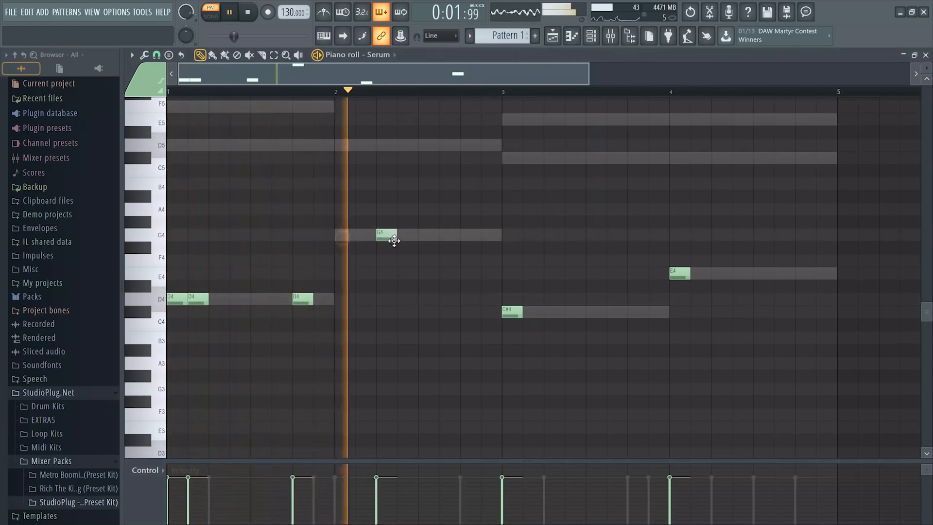
click(357, 238)
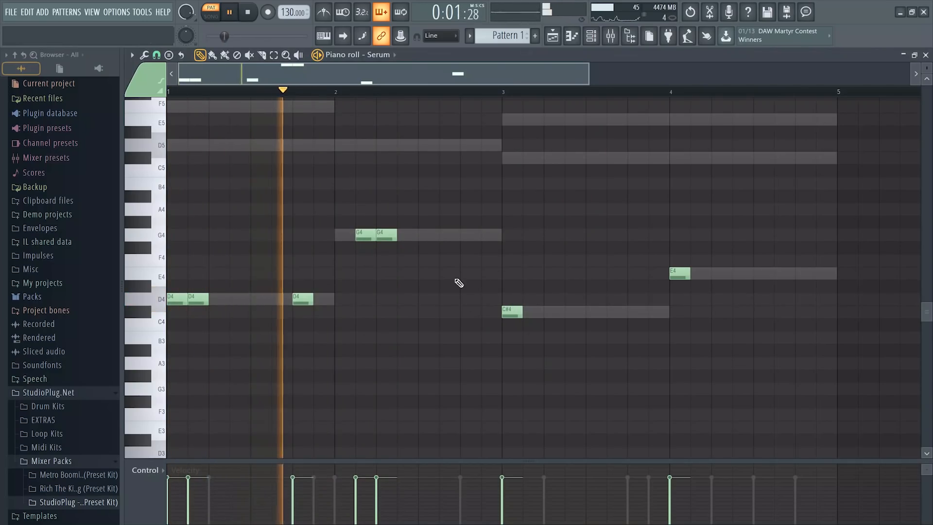
click(442, 225)
mouse_move(442, 228)
mouse_down()
mouse_move(444, 248)
mouse_move(444, 239)
mouse_up()
Step: Add two more C#4 notes in bar 3 and two more E4 notes in bar 4, half a beat and 2.5 beats into each bar
click(531, 312)
click(614, 312)
click(695, 273)
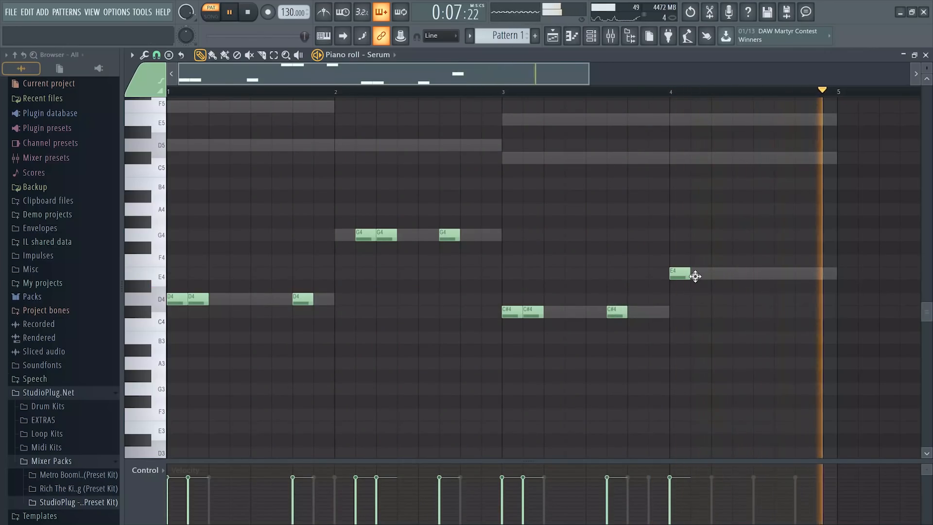
click(757, 274)
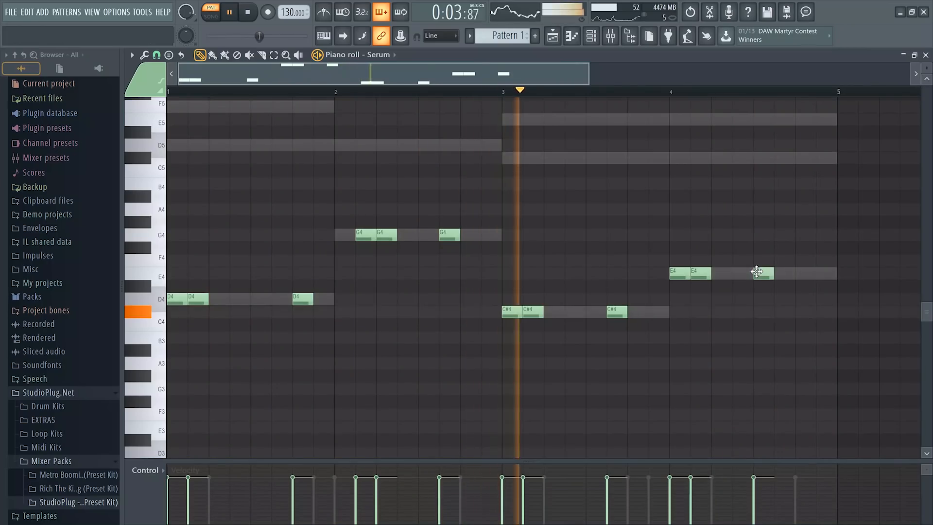
drag(759, 273, 781, 273)
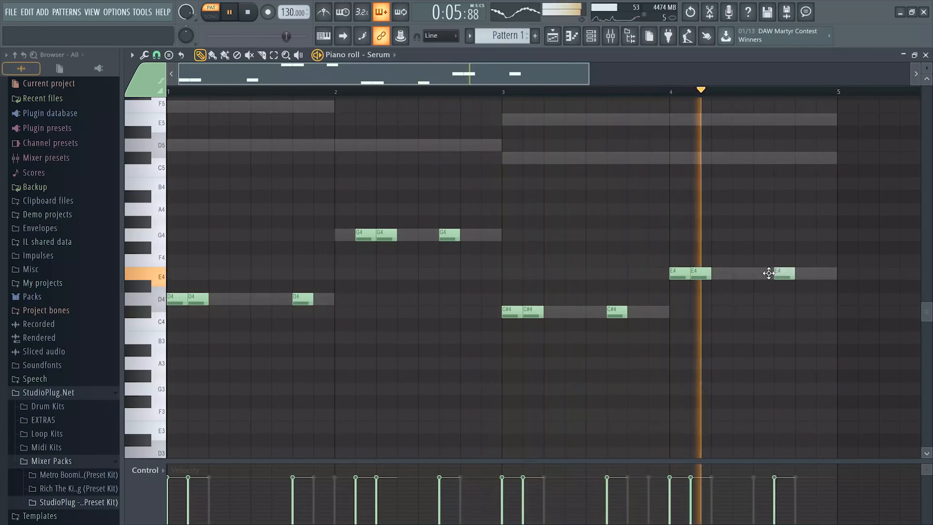
Step: Shift the first two E4 notes in bar 4 and the last C#4 in bar 3 half a beat later, and transpose the Serum line down one octave
drag(838, 247, 673, 288)
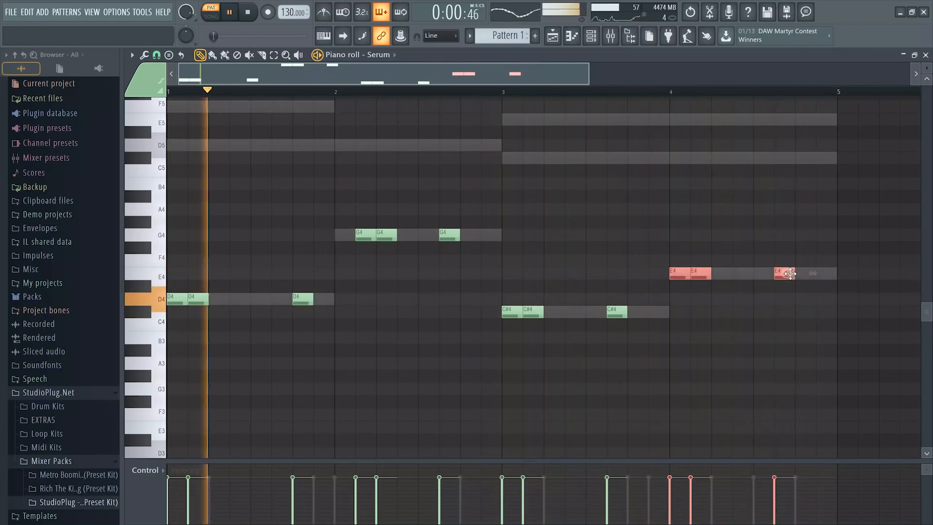
drag(786, 274, 806, 273)
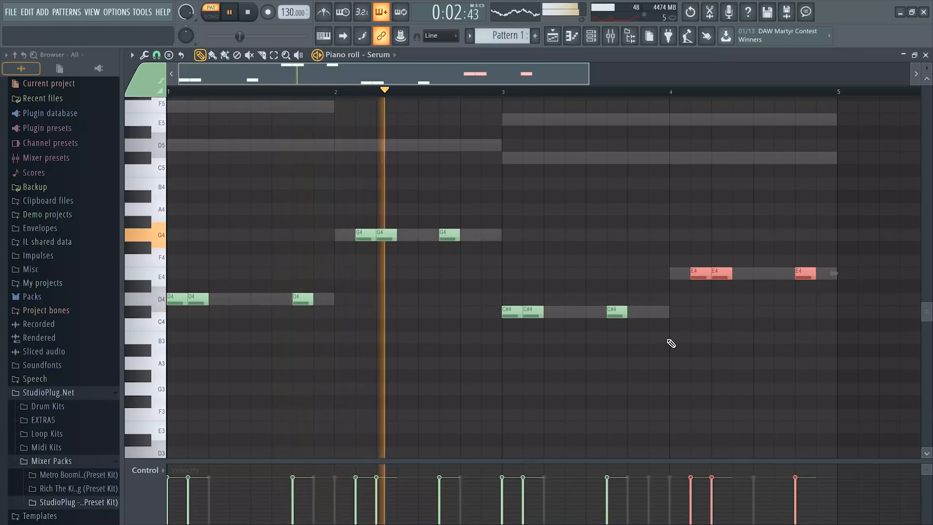
drag(619, 316, 639, 316)
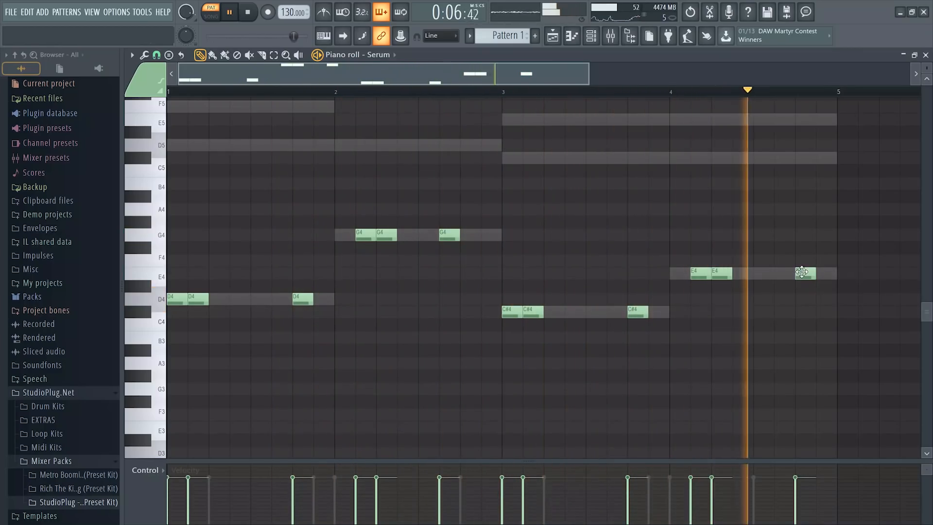
drag(802, 272, 781, 273)
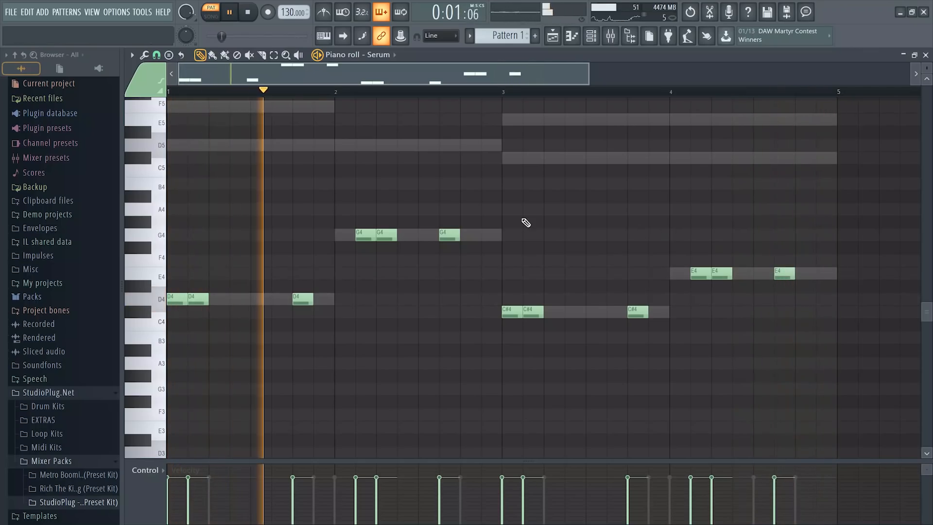
key(ctrl+Down)
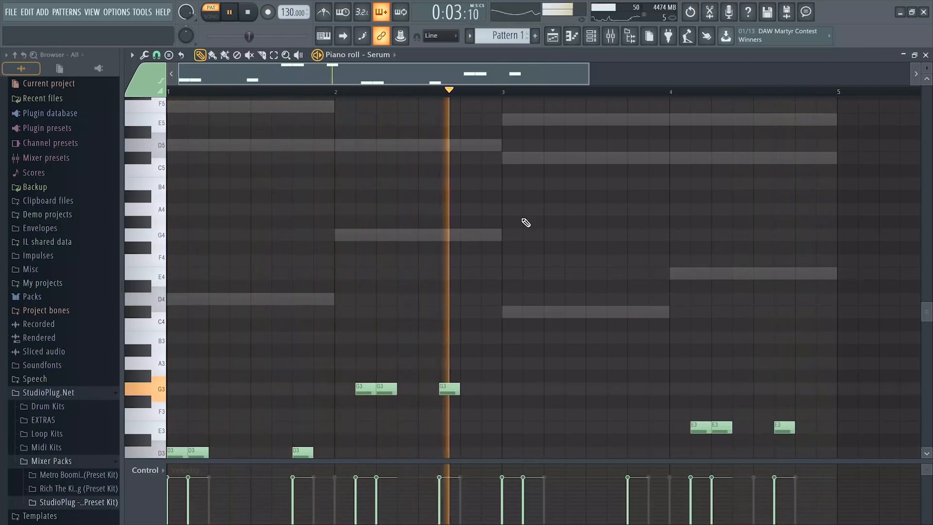
Step: Add SD- HiHat (15) from the StudioPlug - Sound Drip drum kit as a new channel below Serum
scroll(525, 222, down, 4)
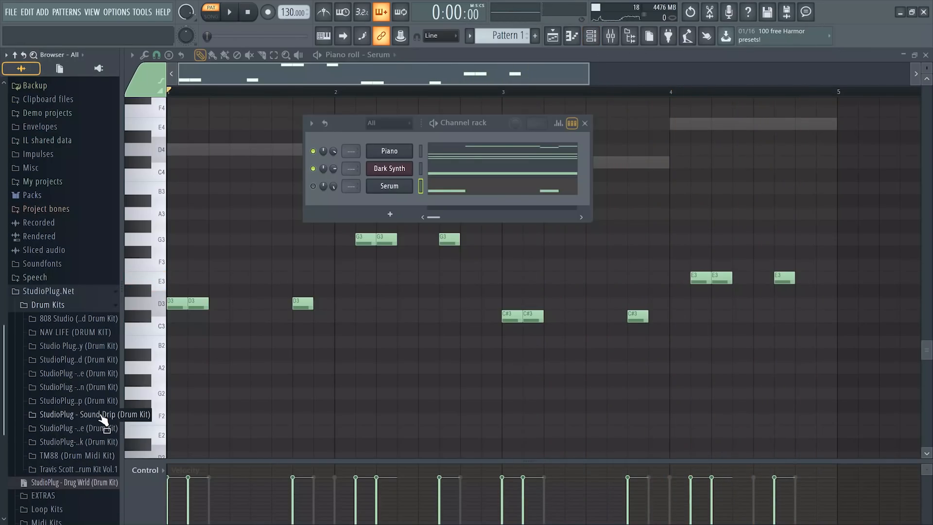
click(103, 415)
click(93, 428)
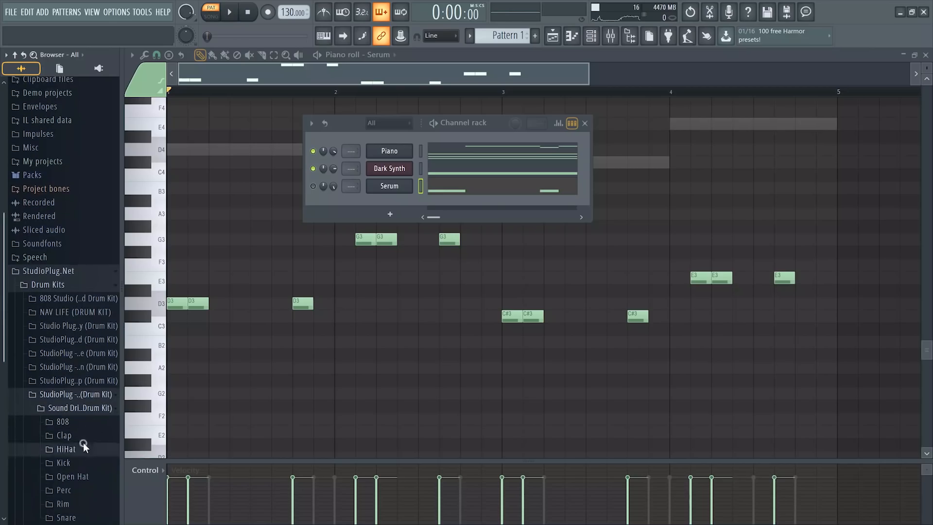
click(83, 445)
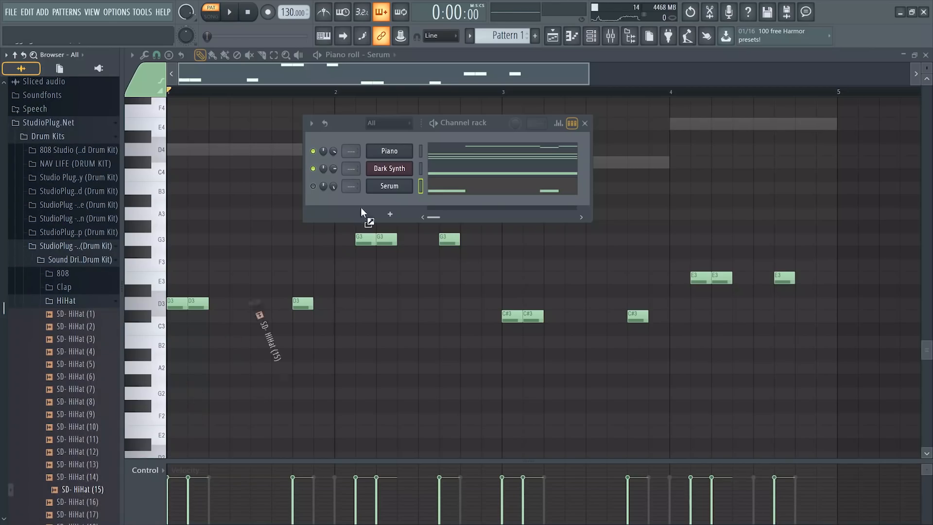
drag(376, 208, 379, 209)
Step: Fill the SD- HiHat (15) channel with a hit every 2 steps and play the pattern
right_click(378, 204)
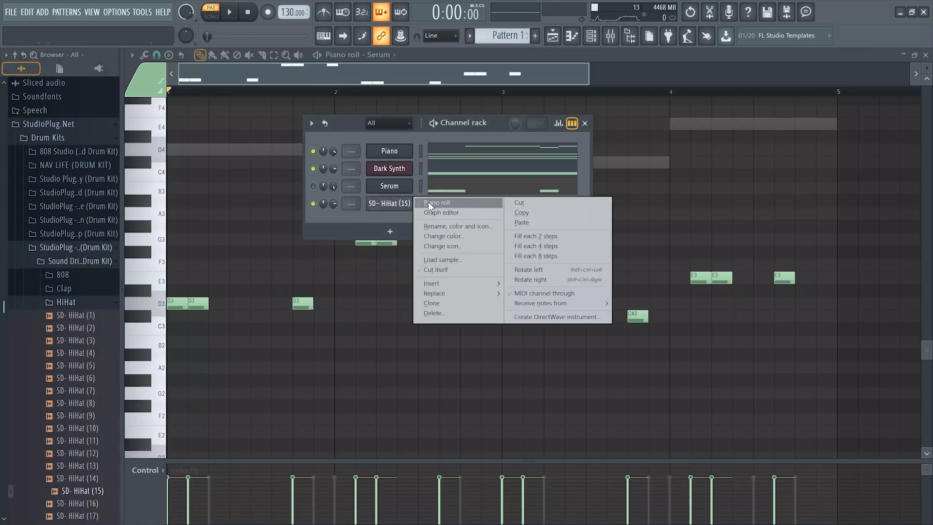
click(510, 236)
key(space)
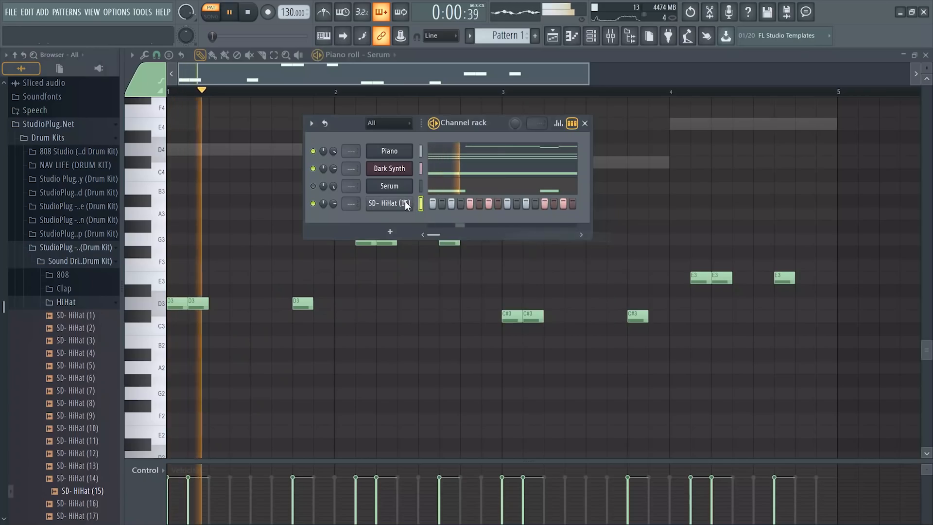
Step: Open the hi-hat channel's notes in the piano roll and raise them all to D5
right_click(408, 204)
click(435, 204)
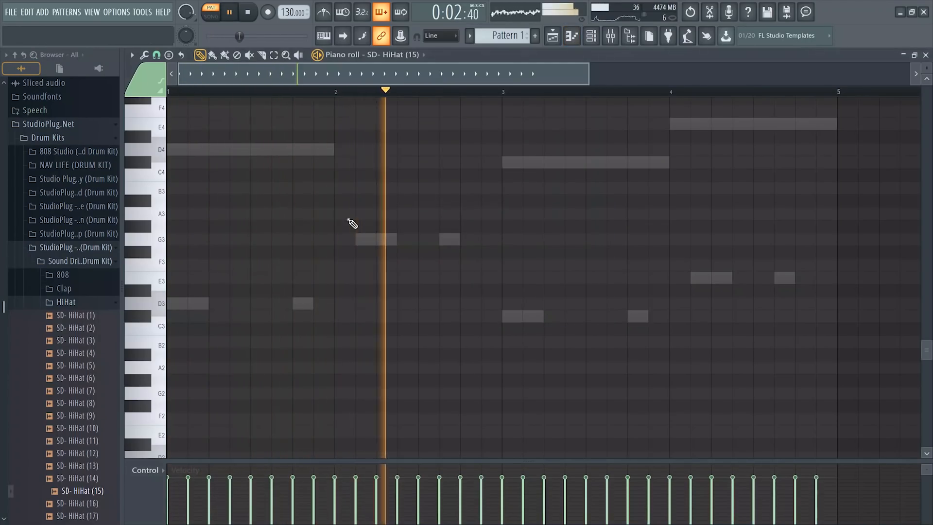
key(Up)
key(Up)
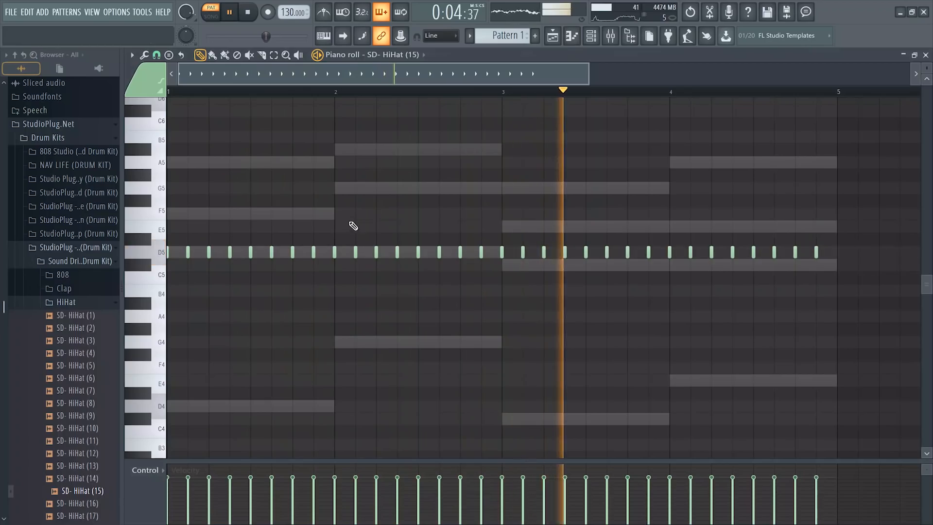
click(592, 40)
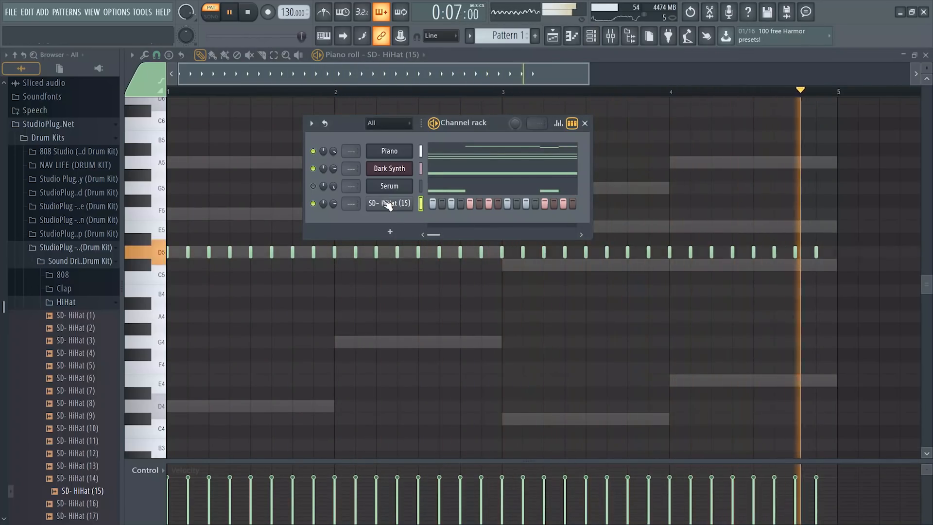
key(F6)
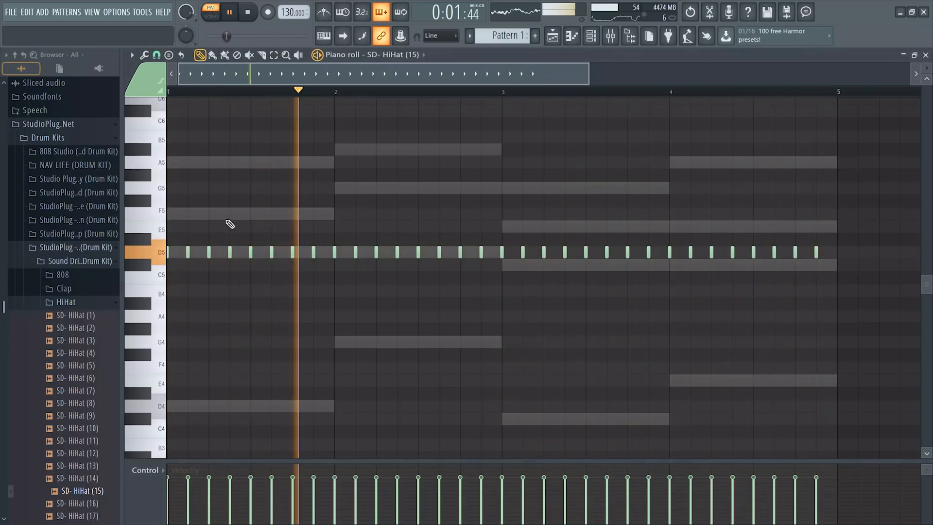
Step: Apply legato to the hi-hat notes so each one extends to the next, up to the end of bar 4
key(ctrl+l)
drag(849, 235, 751, 298)
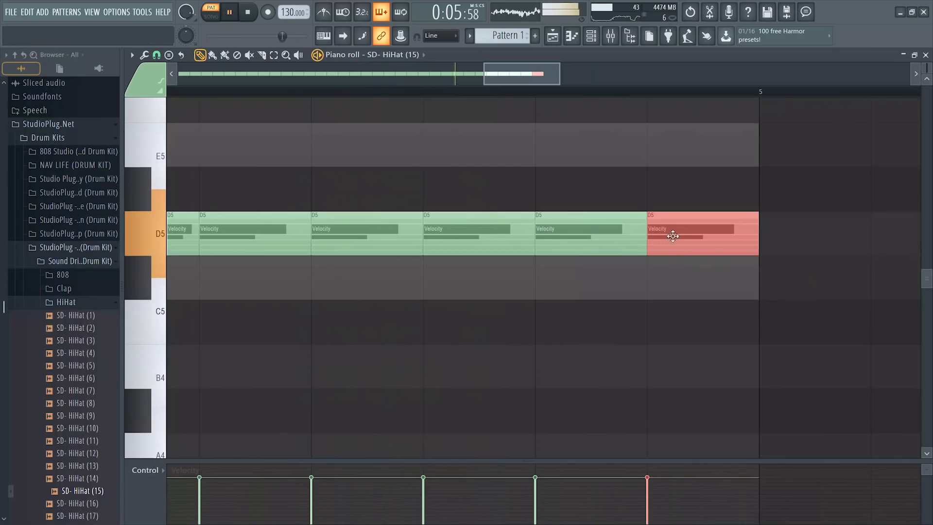
ctrl+right_click(674, 229)
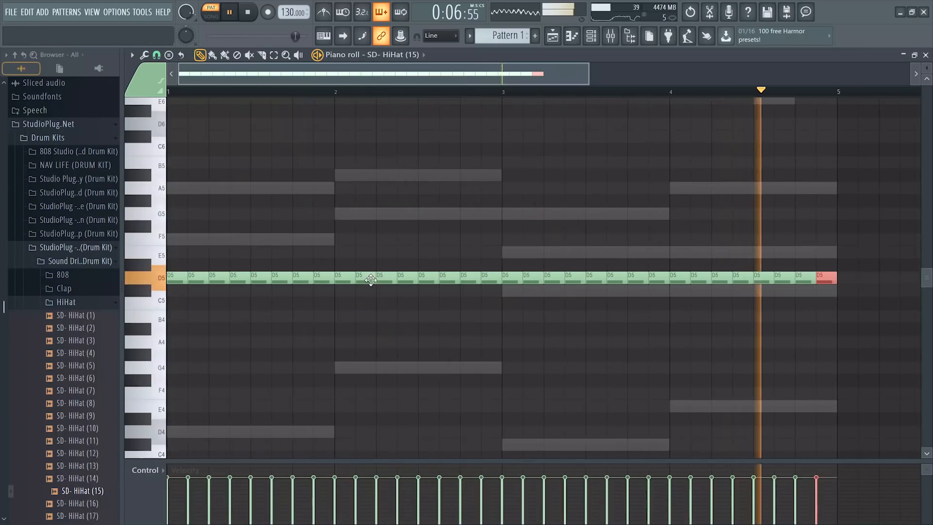
Step: Chop the hi-hat notes on beat 3 of bars 1 and 3 into four equal slices each
click(258, 281)
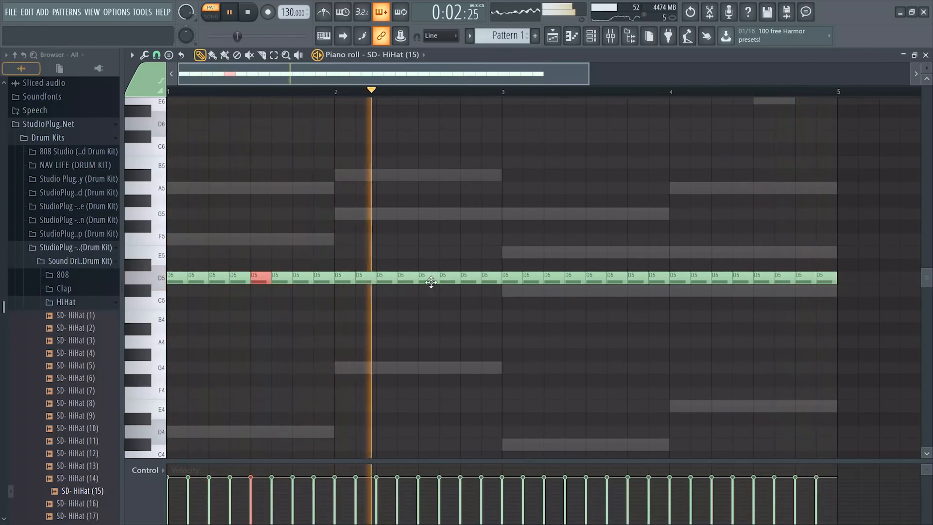
click(429, 281)
click(600, 280)
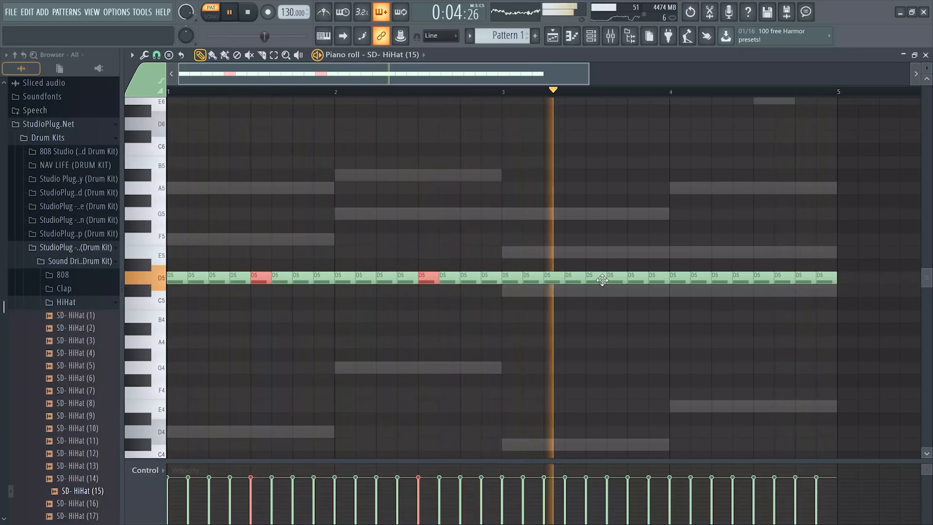
click(764, 280)
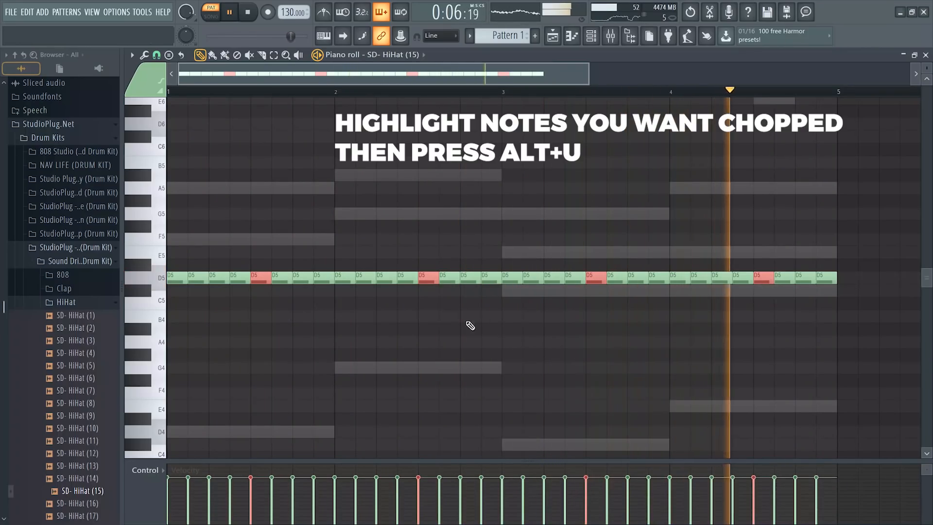
click(427, 283)
click(758, 280)
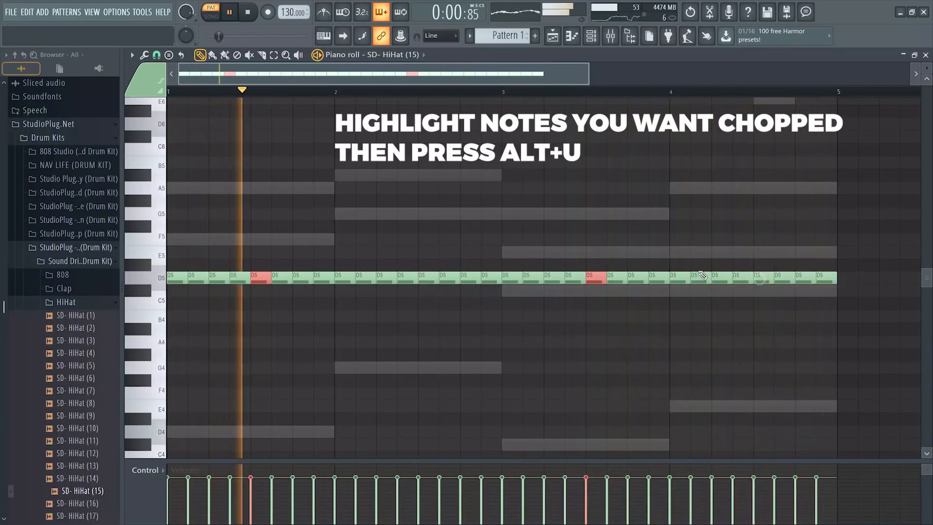
key(alt+u)
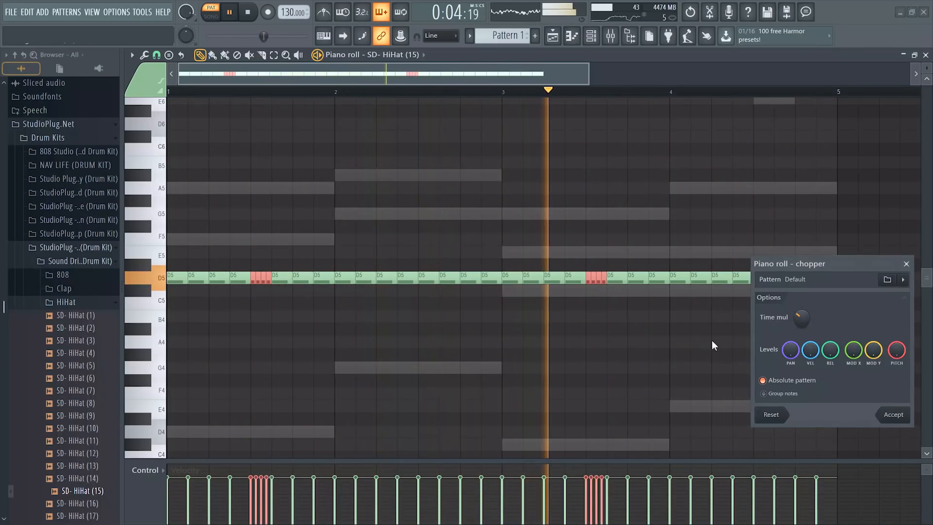
click(895, 417)
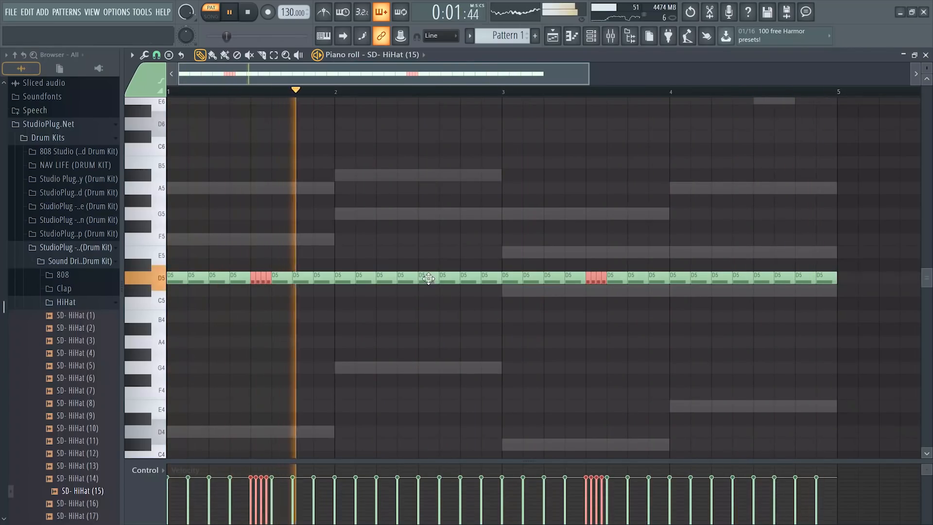
Step: Try to chop the hi-hat notes on beat 3 of bars 2 and 4 using different time multiplier settings
ctrl+click(757, 277)
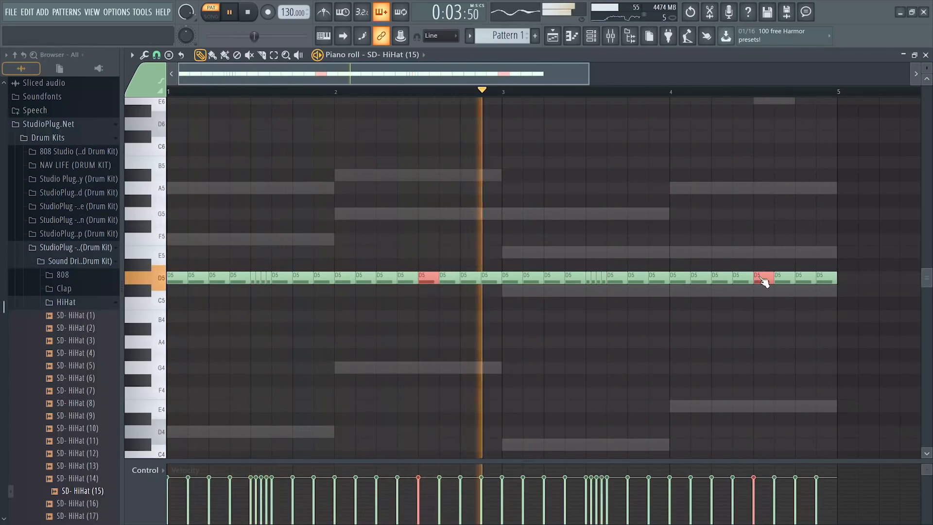
key(alt+u)
drag(800, 315, 801, 336)
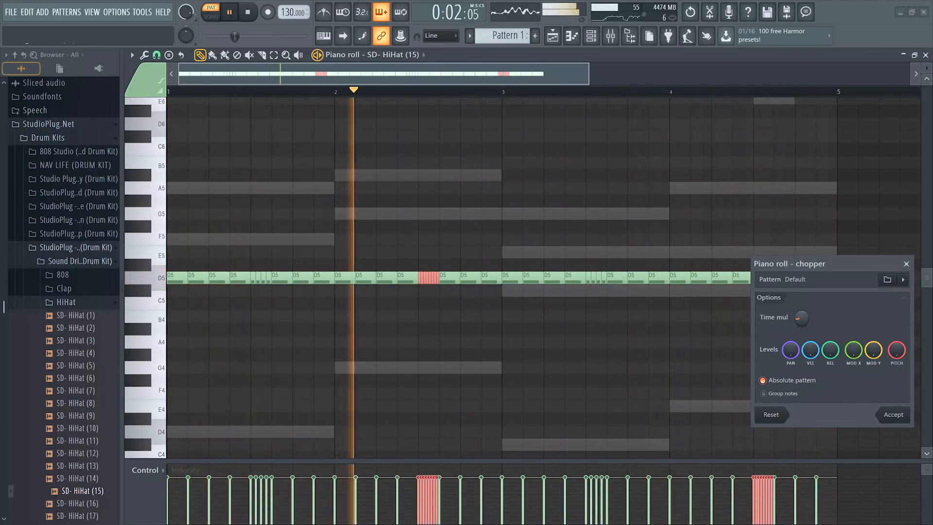
drag(801, 317, 801, 303)
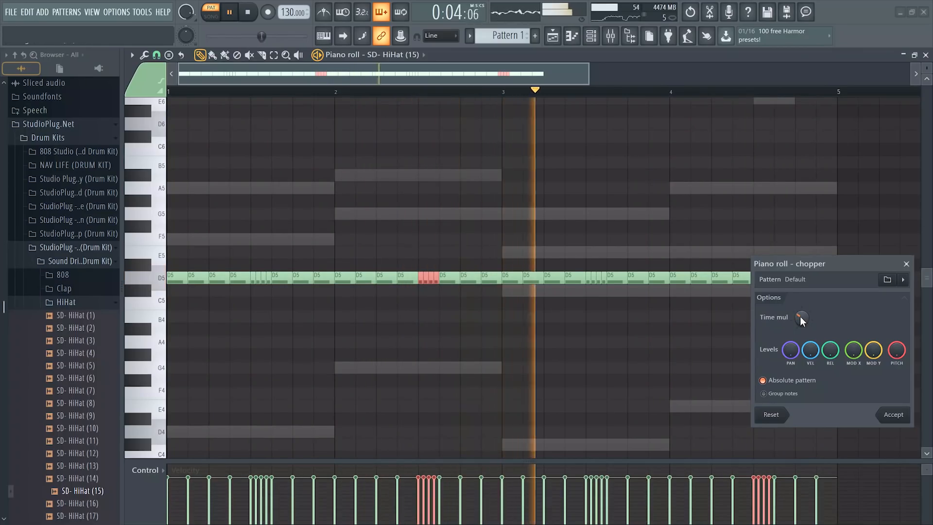
click(906, 264)
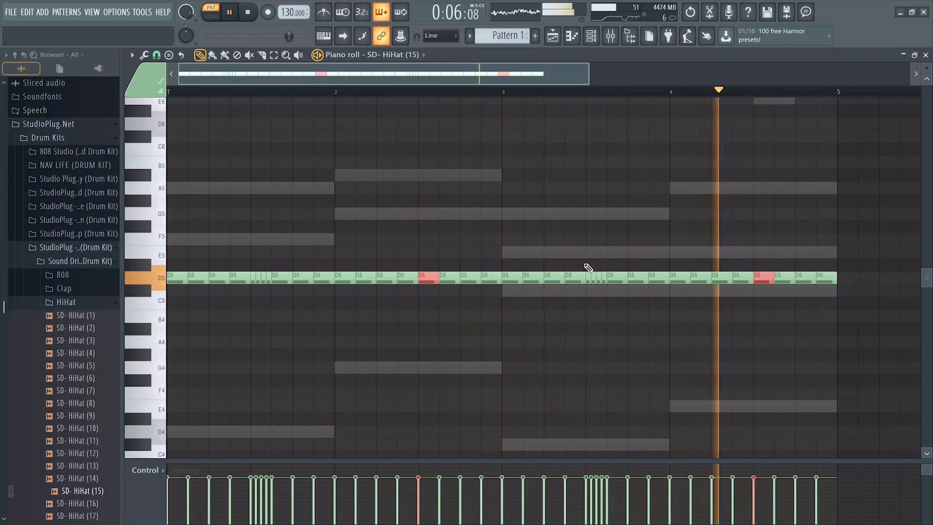
Step: Set the snap to 1/2 step and shorten the hi-hat notes on beat 3 of bars 2 and 4 to half a step
click(156, 55)
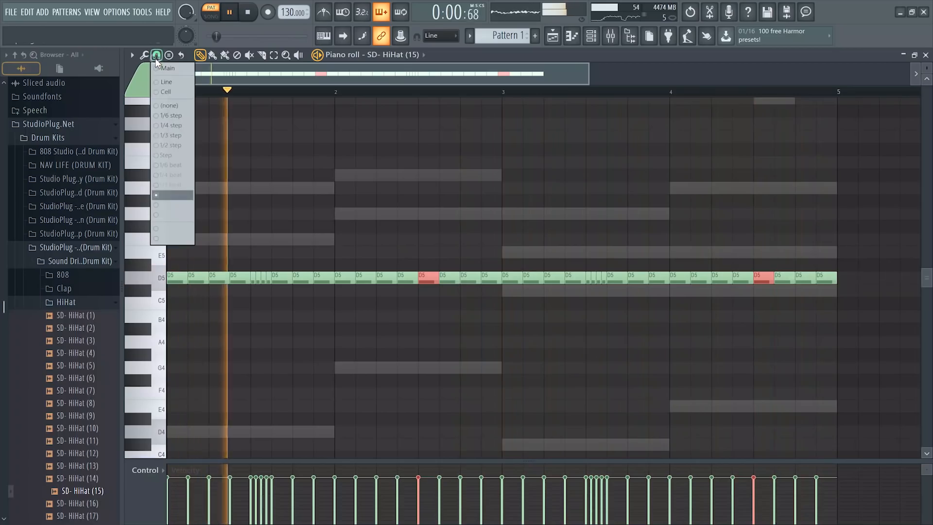
click(171, 146)
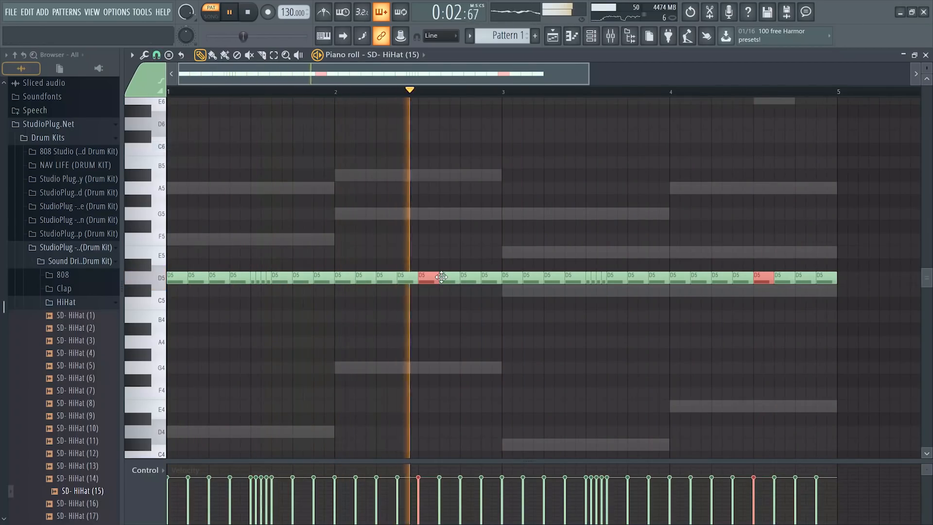
drag(438, 280, 423, 280)
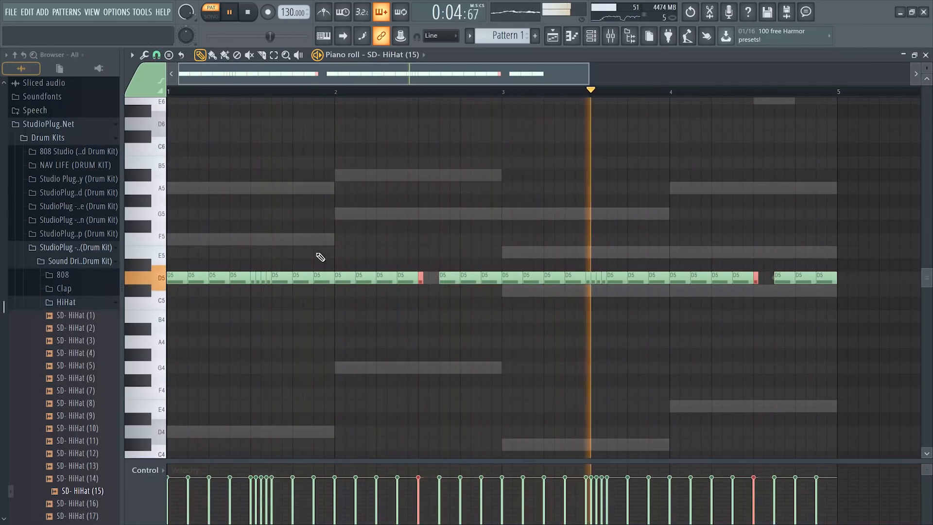
Step: Set the snap to 1/6 beat and replace the beat-3 hi-hat notes in bars 2 and 4 with three 1/6-beat triplets each
click(157, 55)
click(175, 165)
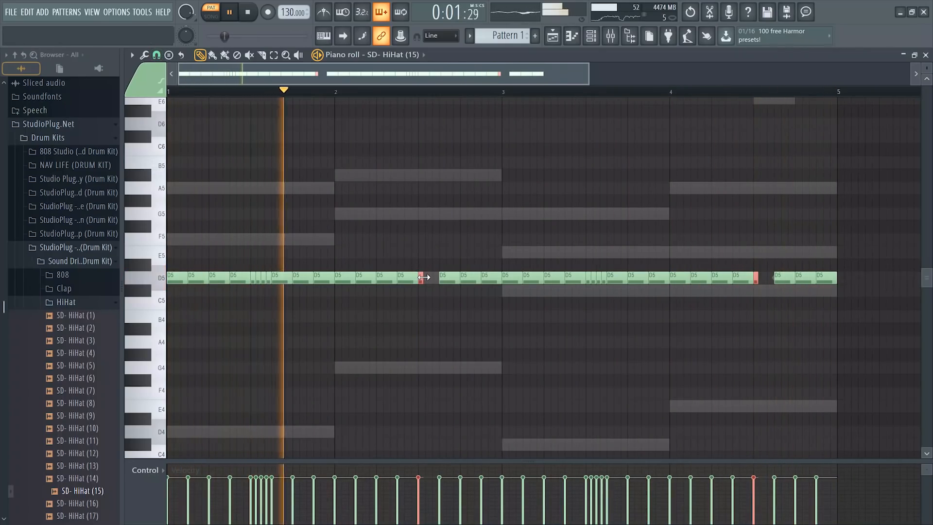
key(ctrl+z)
key(ctrl+z)
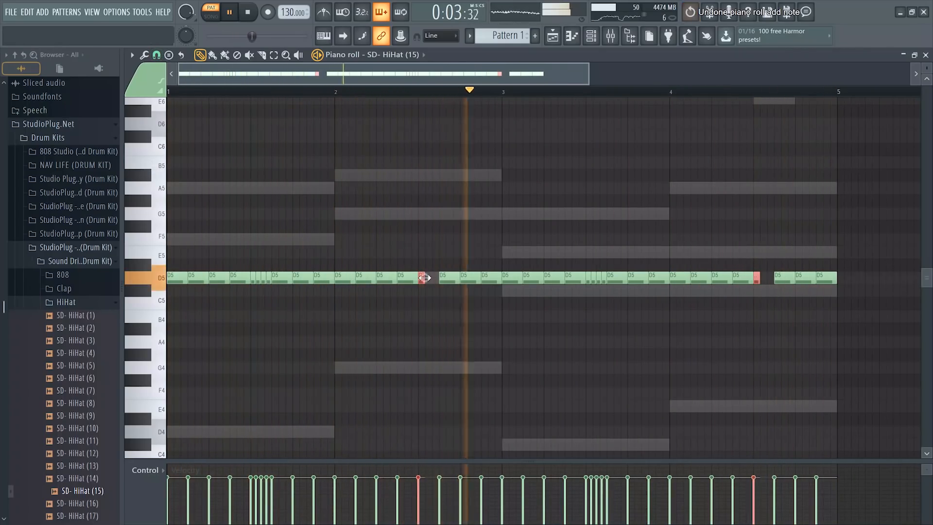
drag(419, 280, 433, 280)
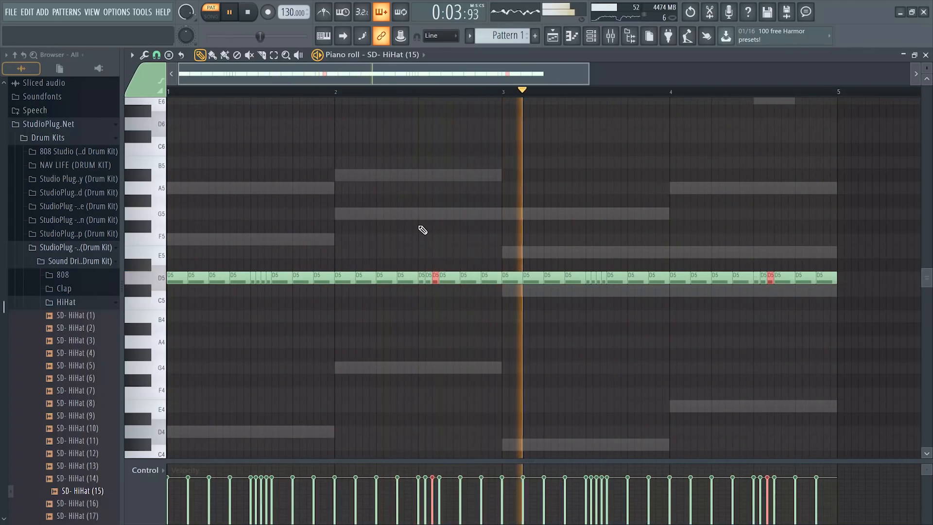
click(442, 183)
Step: Turn on Normalize for the SD- HiHat (15) sample and return to the channel rack
click(598, 37)
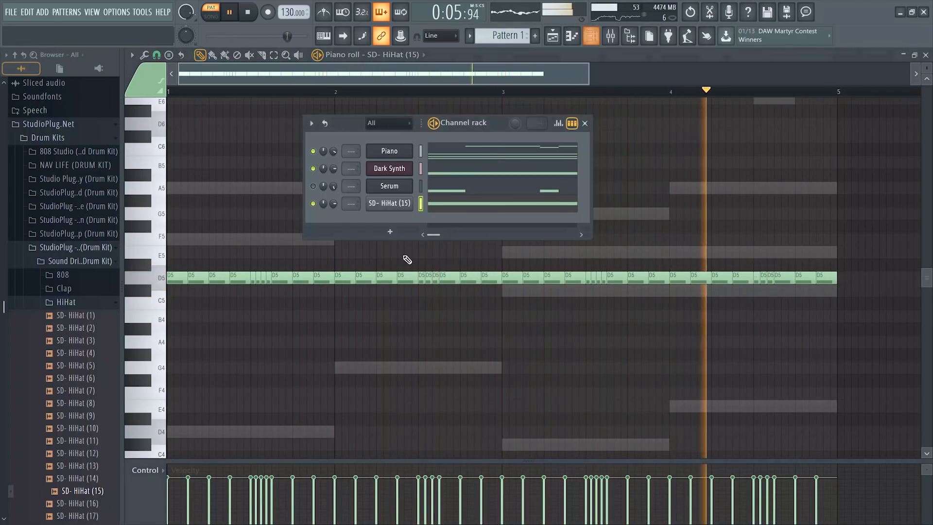
click(384, 205)
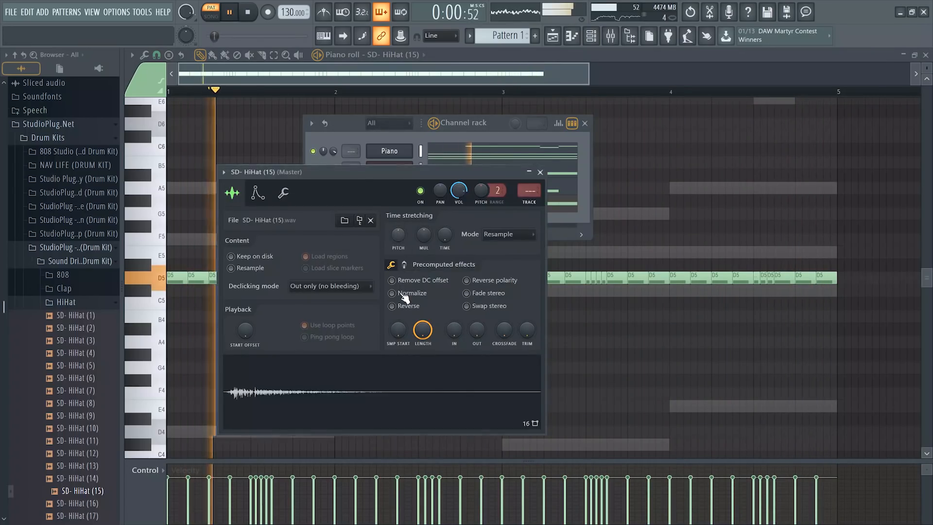
click(355, 127)
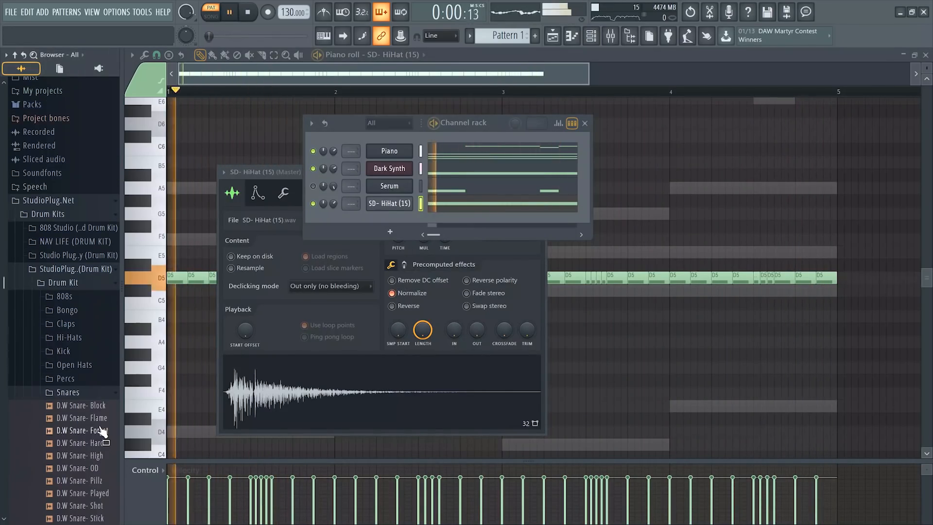
Step: Add D.W Snare- Flame as a normalized channel and record a C5 snare hit around beat 3 of each of the four bars
drag(101, 427, 386, 214)
click(388, 223)
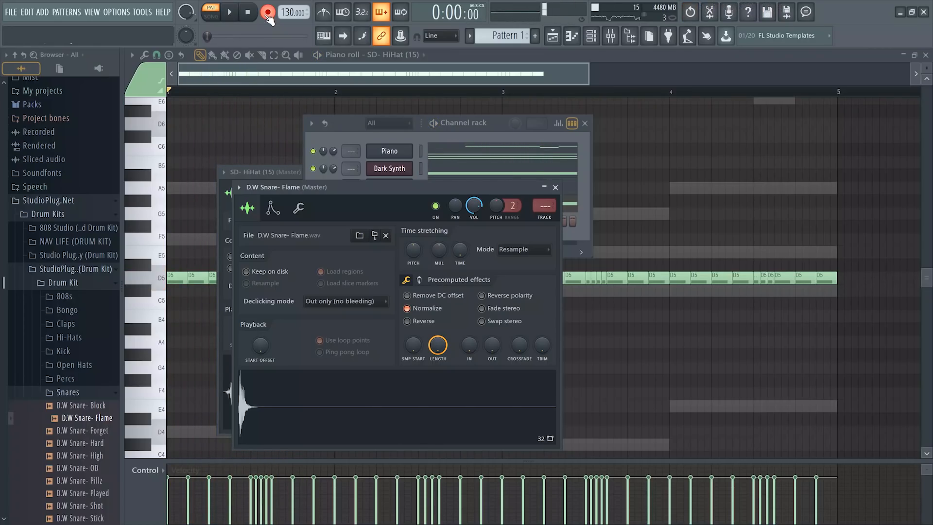
key(space)
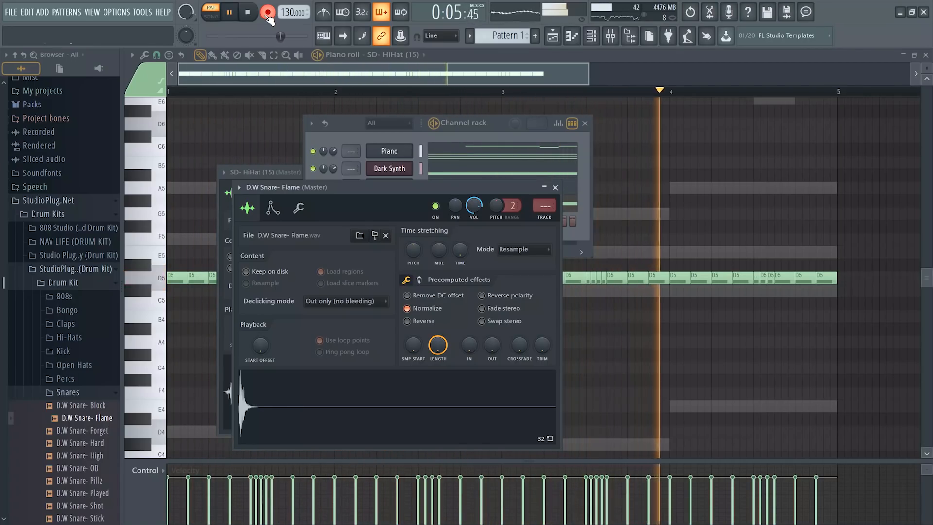
key(space)
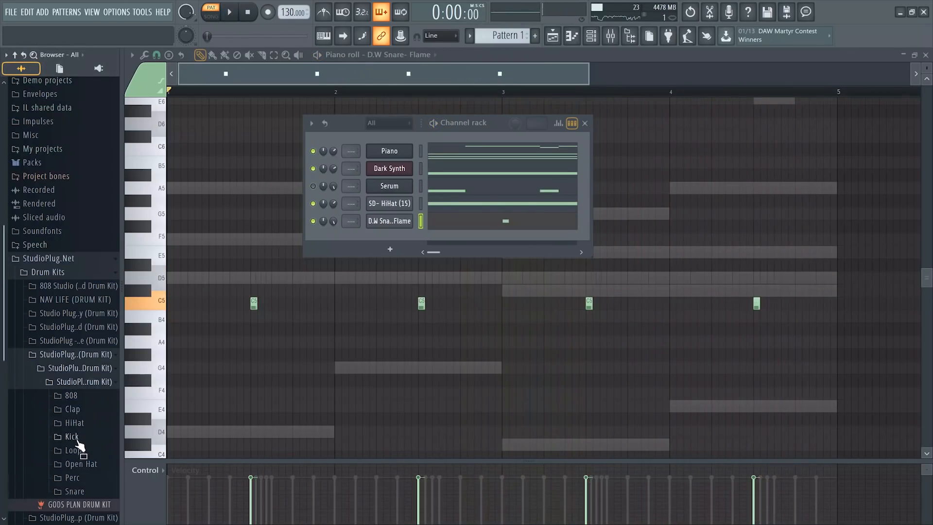
Step: Add the Kick (3) sample as a new channel below the snare and arm recording
click(72, 436)
drag(80, 431, 403, 237)
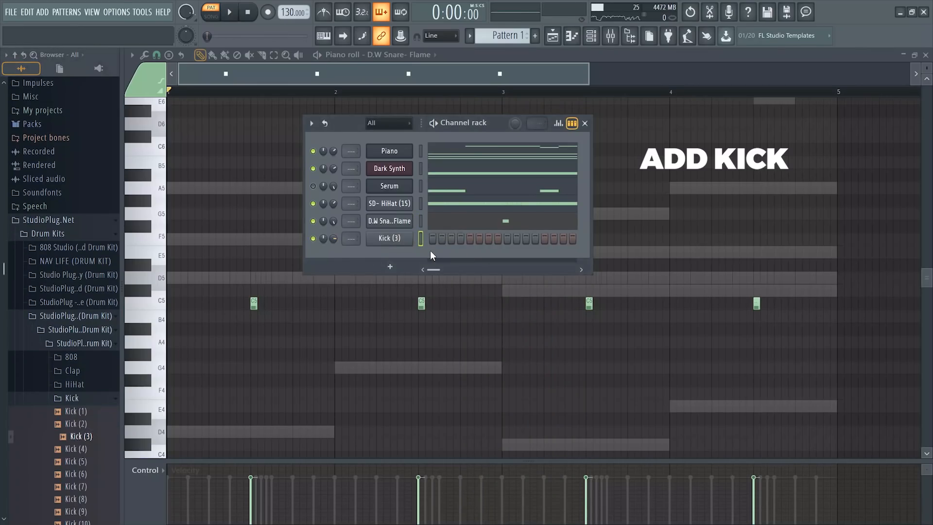
key(space)
key(space)
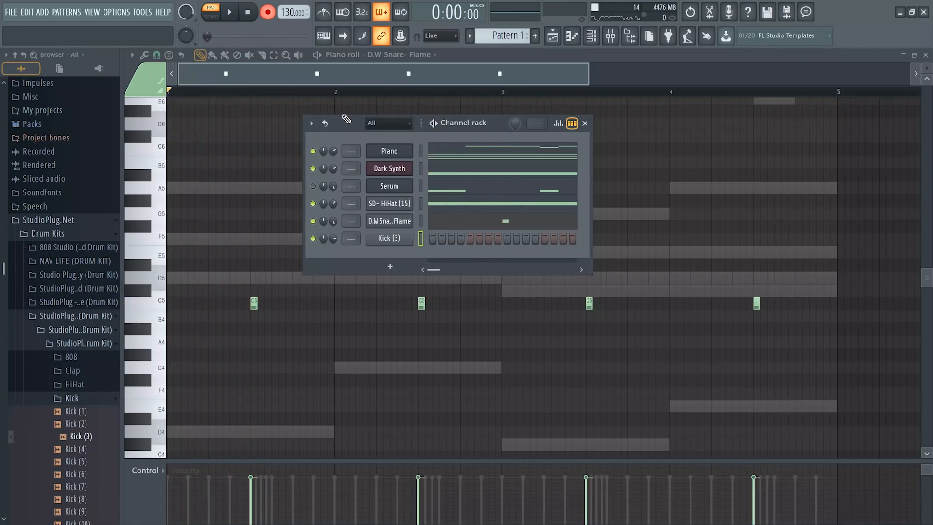
Step: Record a C5 kick pattern on the Kick (3) channel across the four bars
key(space)
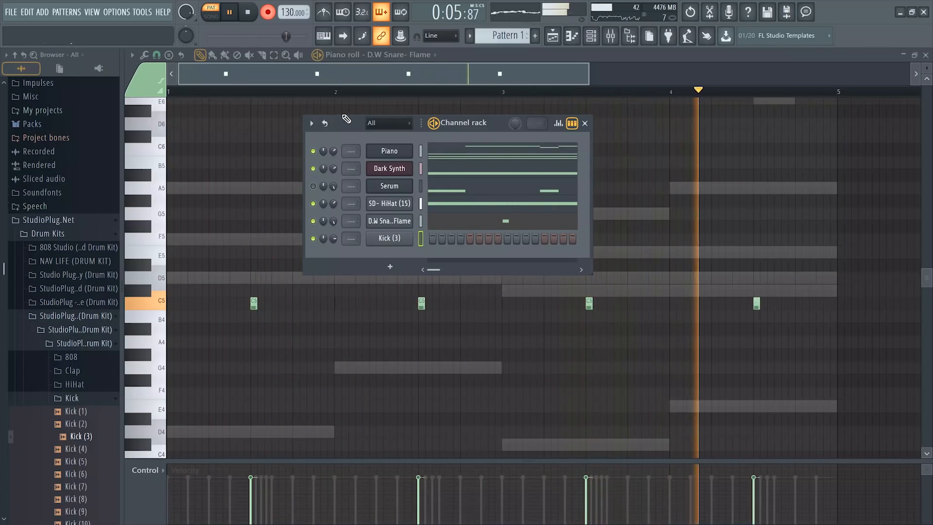
key(space)
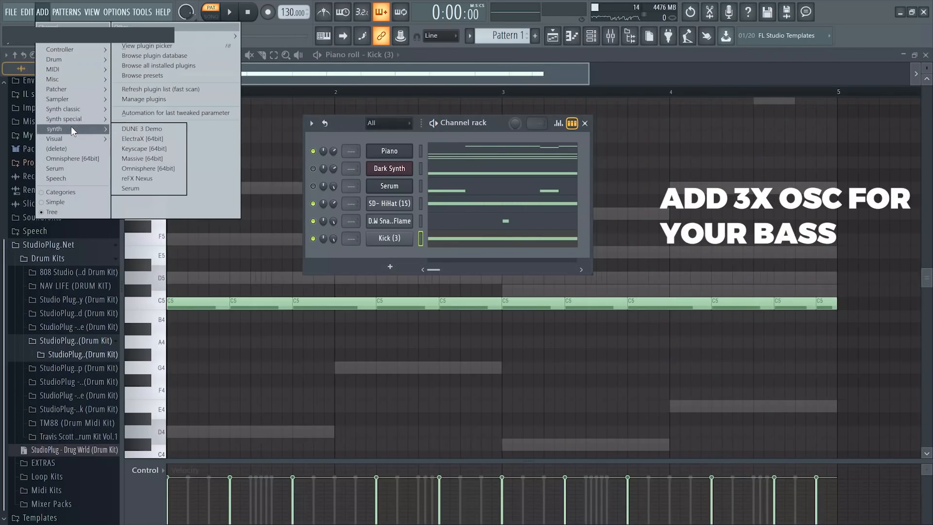
Step: Add a 3x Osc channel for the bass and copy the Dark Synth notes into it
mouse_move(75, 107)
click(137, 109)
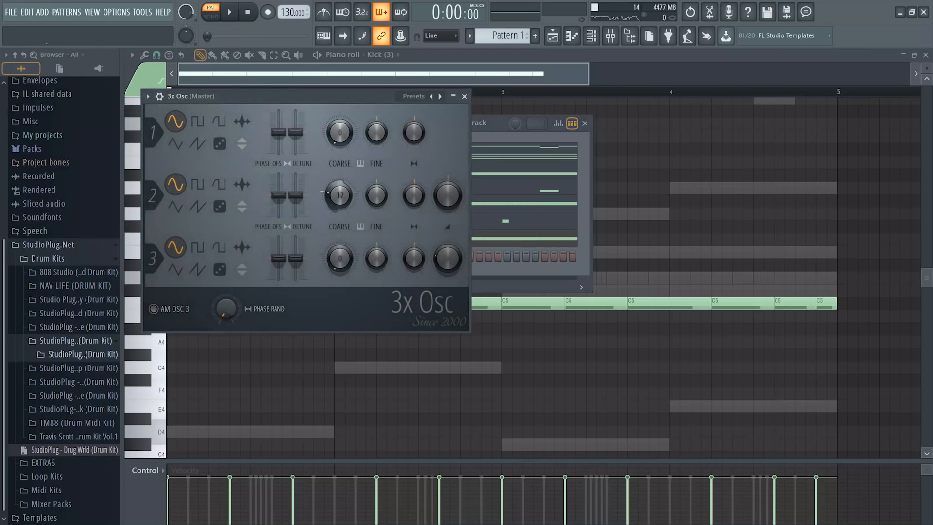
click(501, 135)
click(423, 172)
click(421, 255)
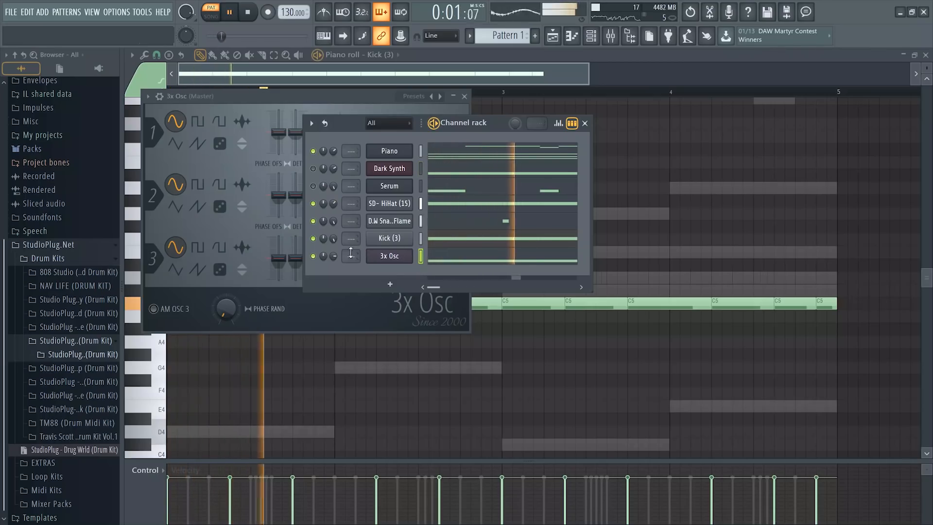
Step: In the 3x Osc piano roll, shorten bar 1's D4 to two beats and add a 1.5-beat D4 from beat 4
click(444, 262)
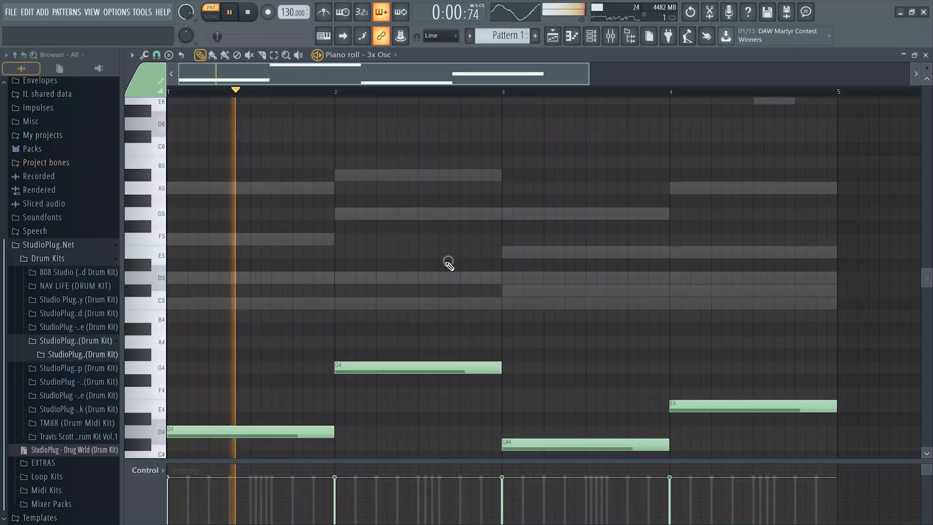
scroll(331, 306, down, 4)
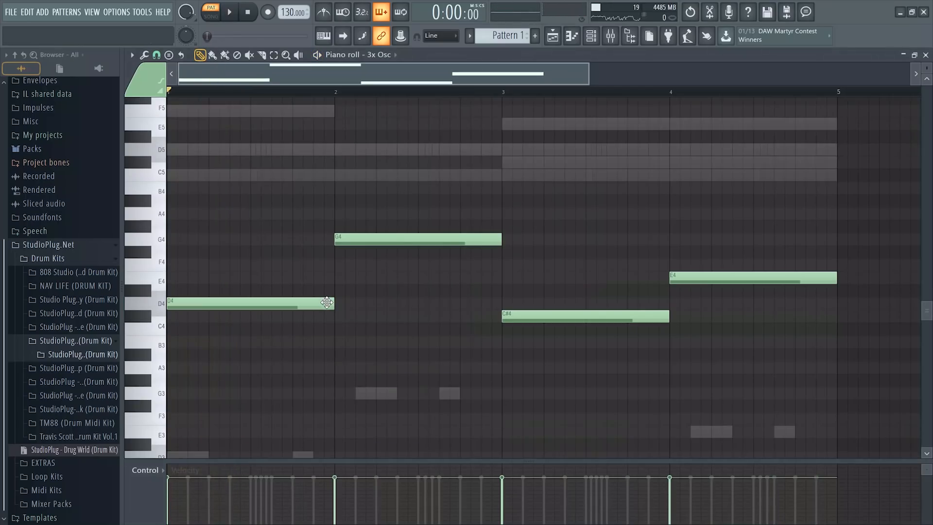
key(space)
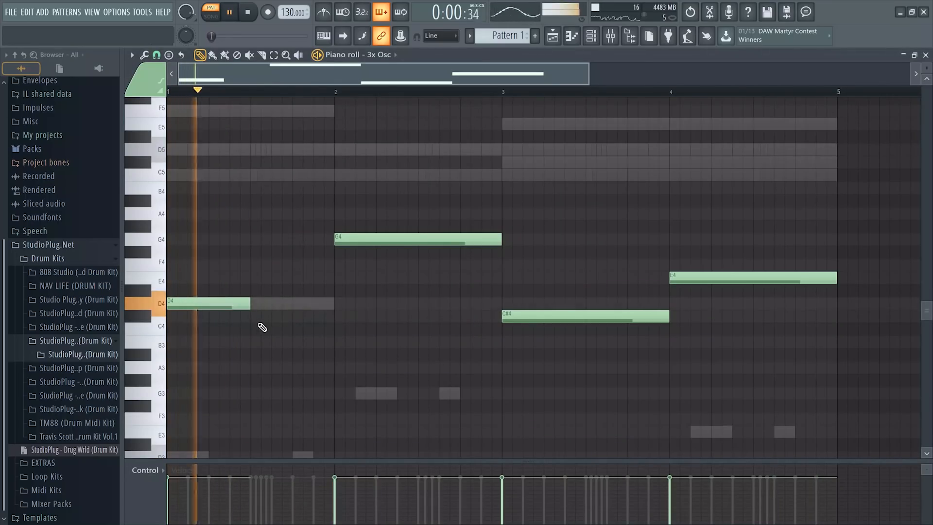
click(299, 304)
key(space)
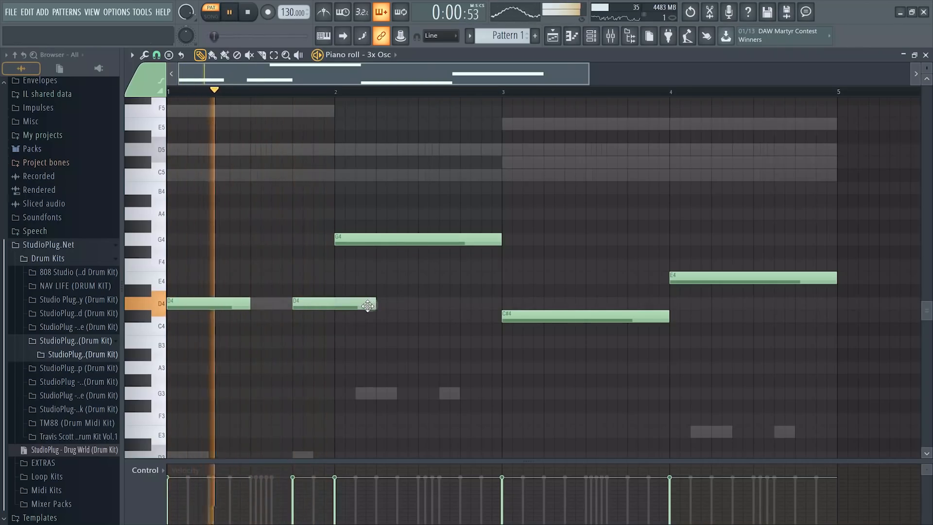
key(space)
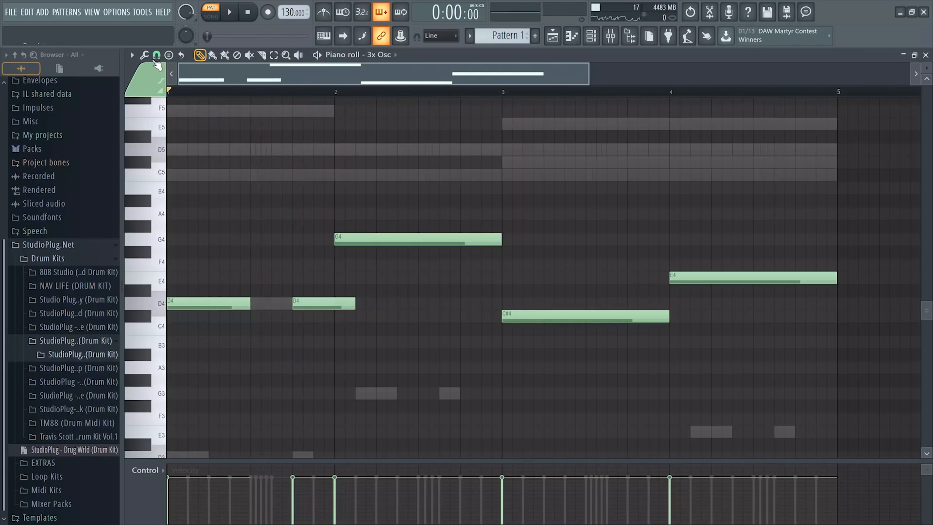
Step: Set the snap to 1/2 beat, move the G4 bass note to beat 2 of bar 2 and shorten it to one beat
click(156, 54)
click(182, 204)
key(space)
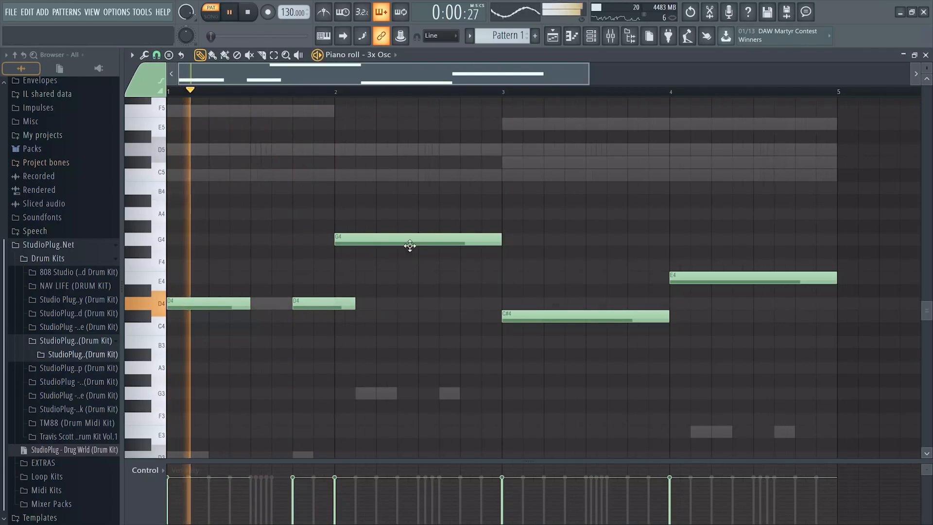
drag(410, 242, 475, 242)
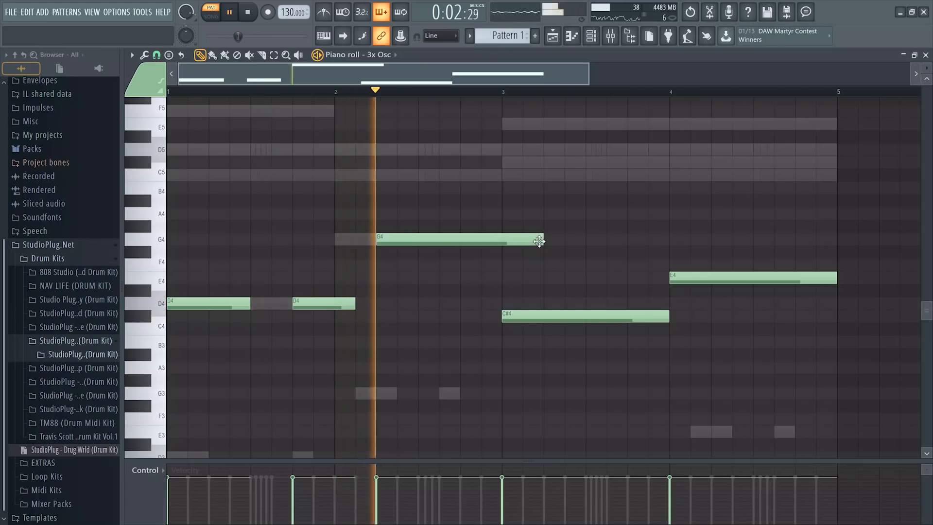
key(space)
drag(543, 241, 410, 245)
Step: Add a second G4 bass note midway through beat 3 of bar 2 and extend it to the bar's end
key(space)
click(444, 244)
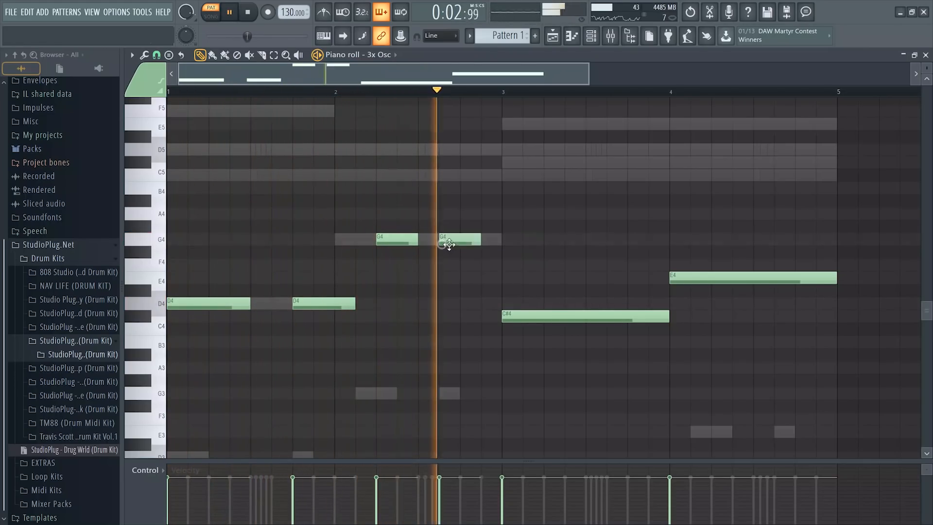
key(space)
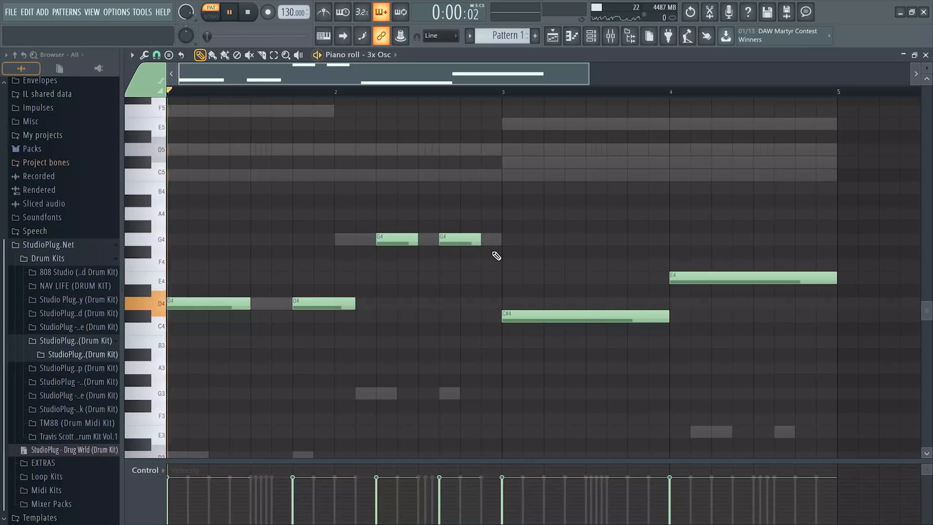
drag(481, 241, 501, 243)
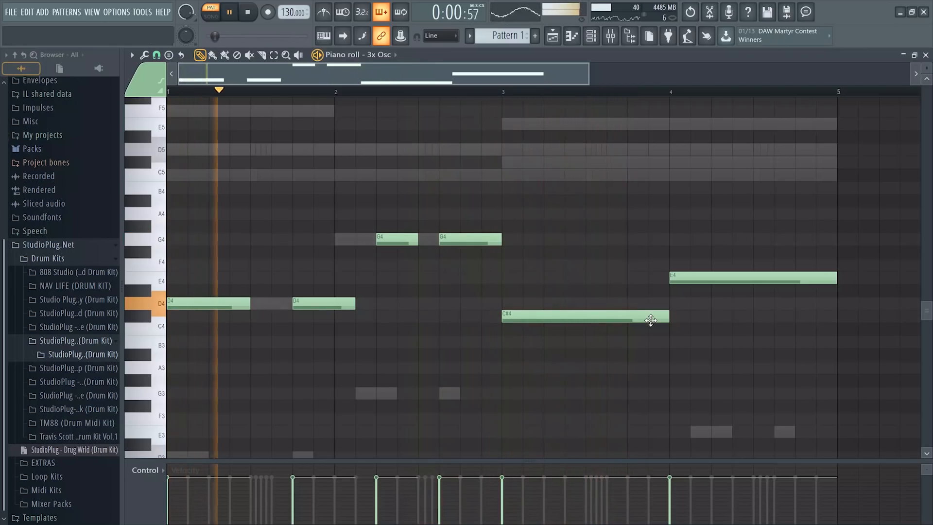
Step: Replace bar 3's long C#4 with two-beat notes from beats 1 and 4, and trim E4 to one beat from beat 2 of bar 4
click(672, 316)
right_click(673, 316)
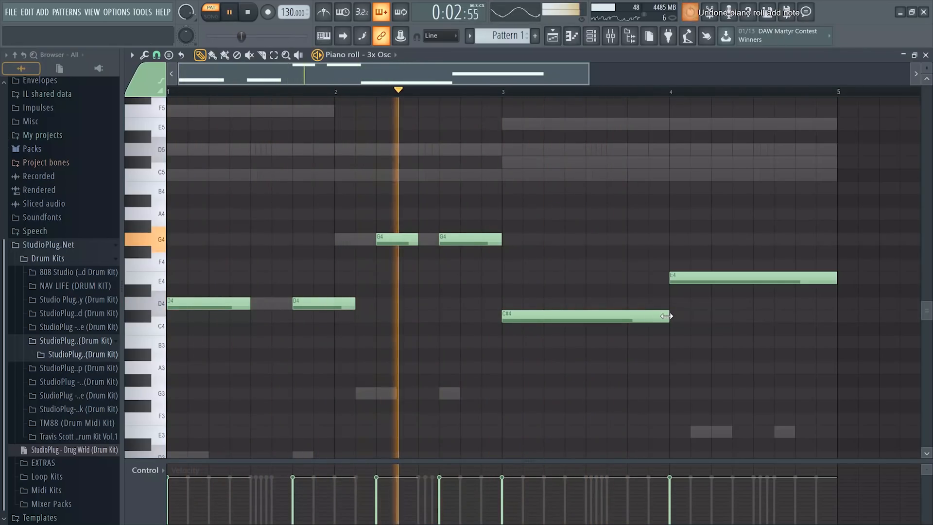
drag(669, 316, 585, 317)
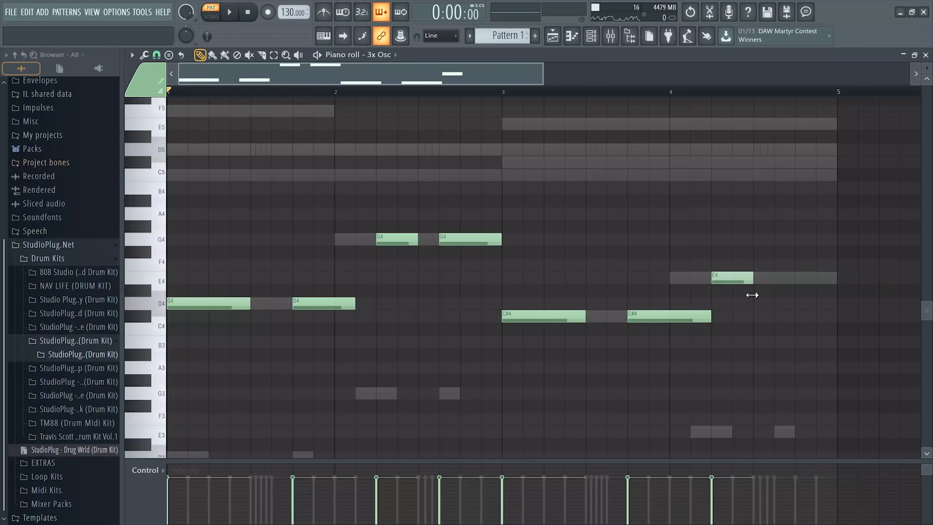
Step: Add a second E4 bass note midway through beat 3 of bar 4 and extend it to the bar's end
key(space)
click(776, 278)
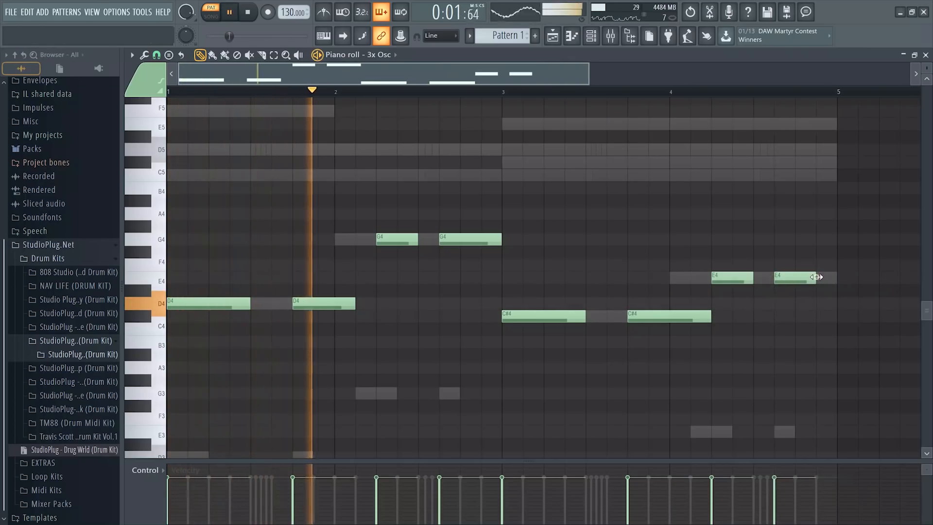
drag(816, 277, 829, 280)
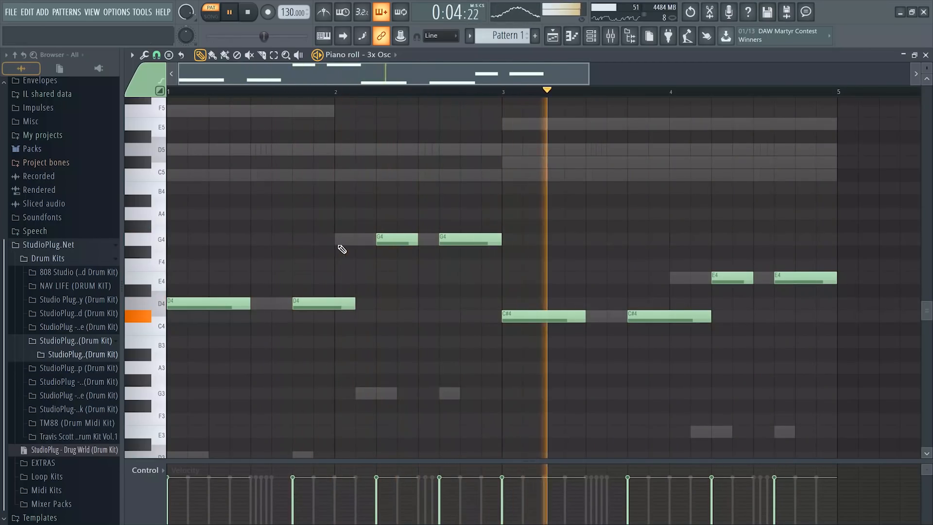
Step: Place a G5 slide note in the last half beat of bar 2 and shorten it to 1/4 beat using a 1/4 beat snap
click(485, 217)
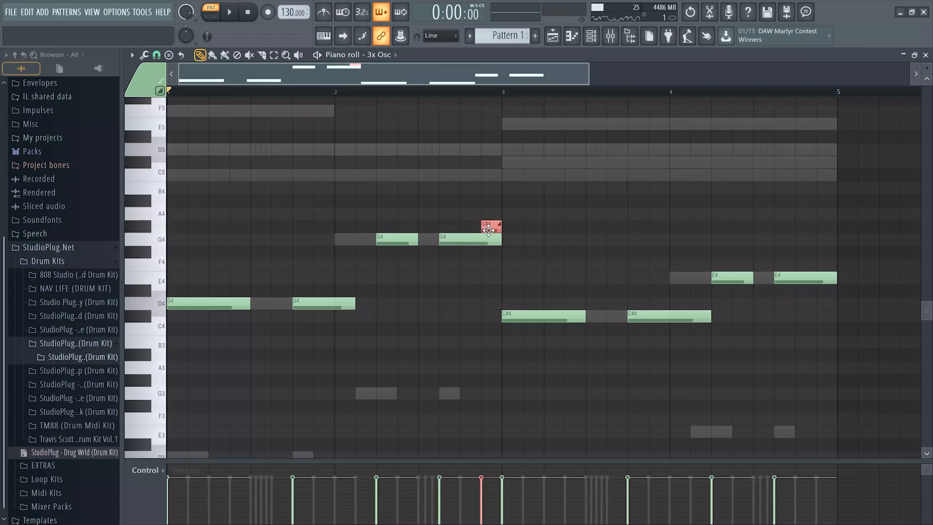
scroll(493, 235, up, 3)
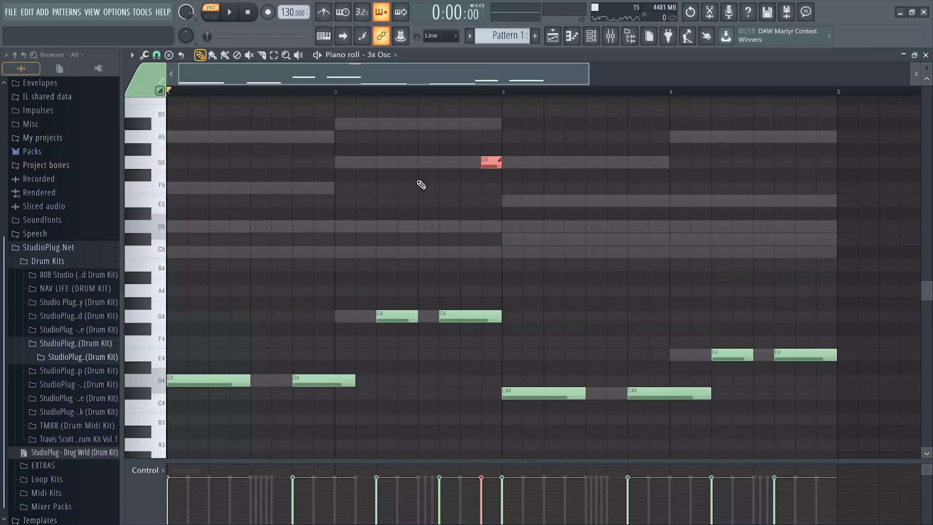
click(157, 55)
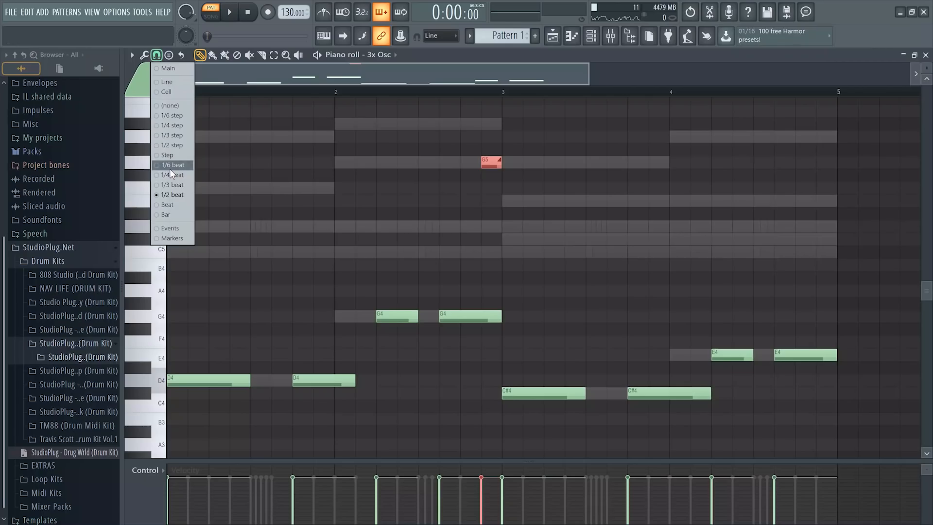
click(170, 169)
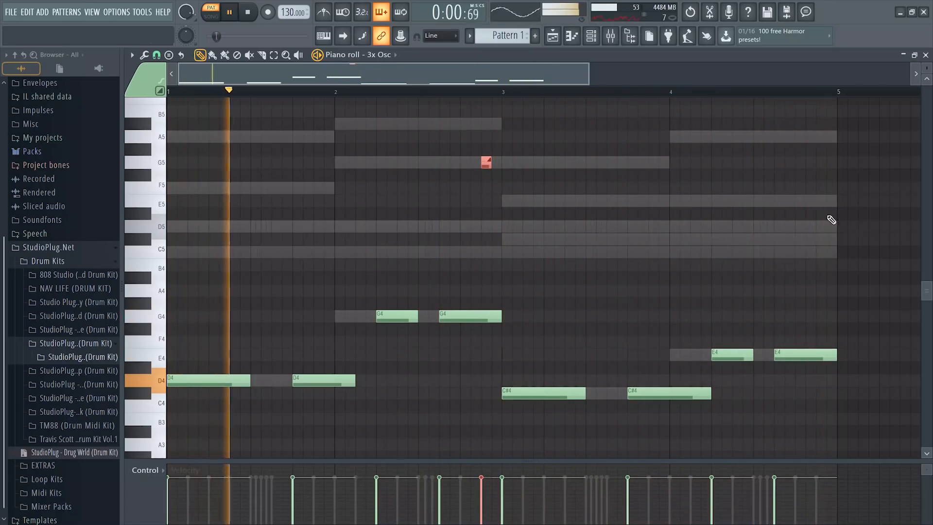
Step: Add 1/4-beat slide notes in bar 4: G5 at beat 4 and F4 half a beat after it
click(819, 162)
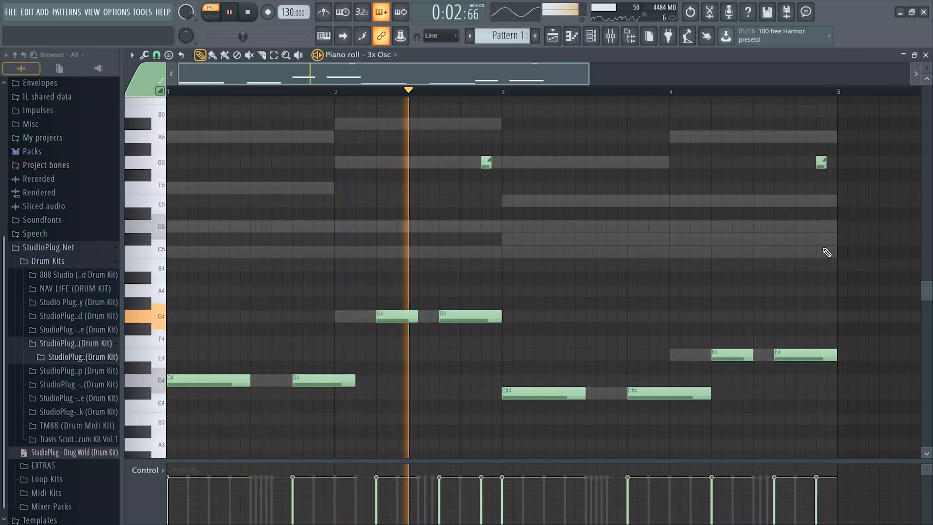
click(830, 354)
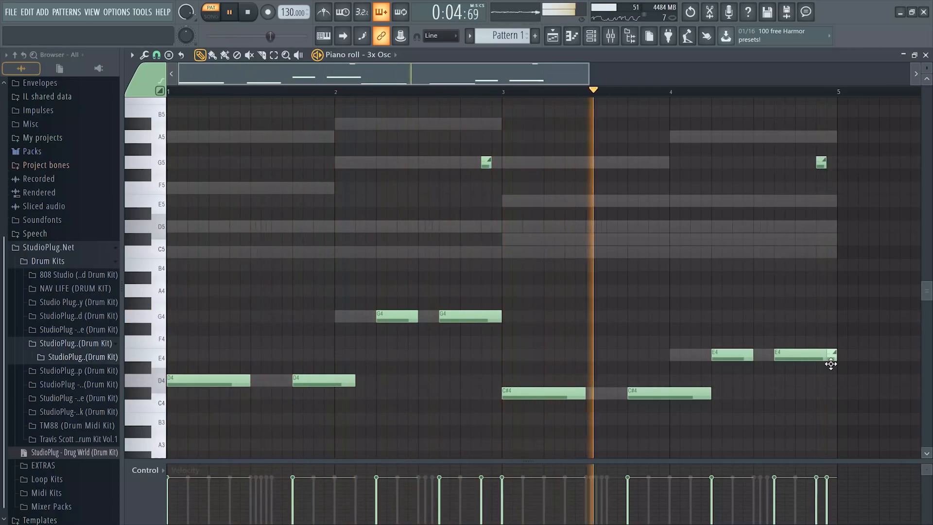
drag(830, 359, 821, 339)
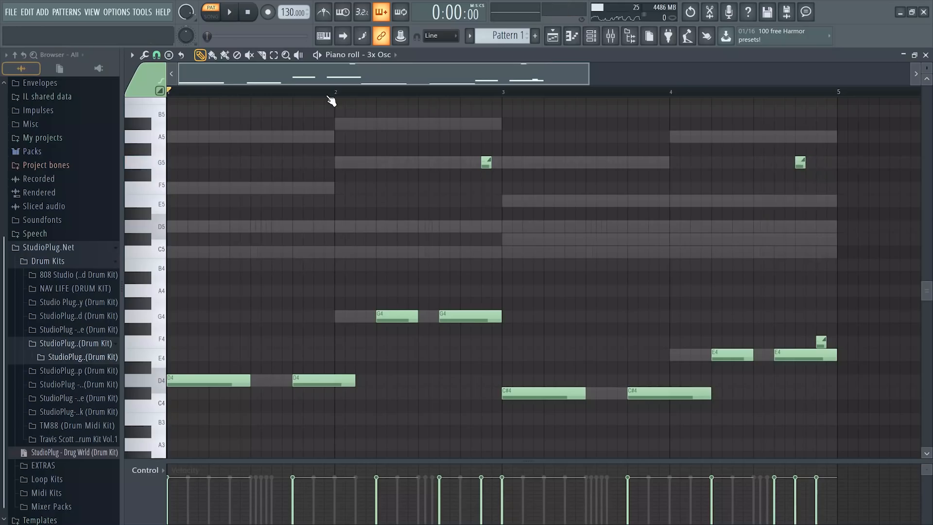
Step: Shorten both G5 slide notes with a finer snap and transpose all 3x Osc notes down one octave
click(156, 55)
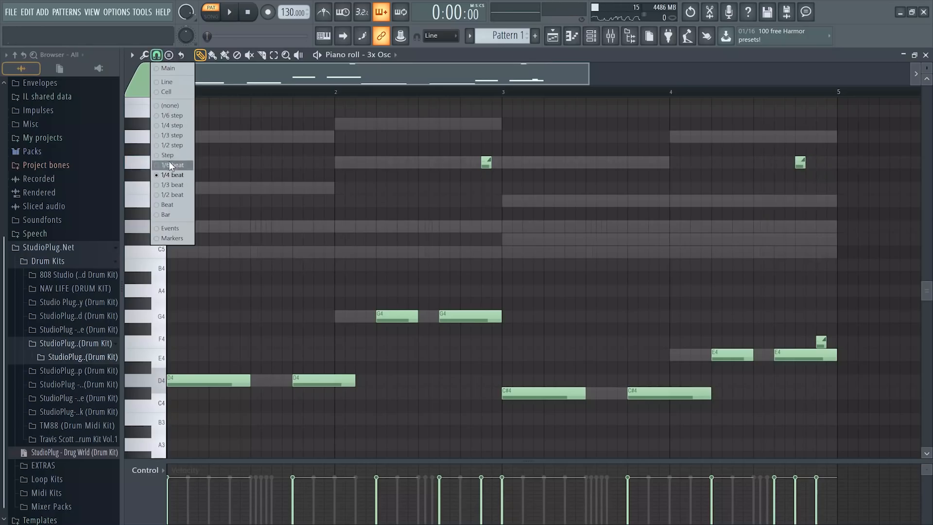
click(171, 136)
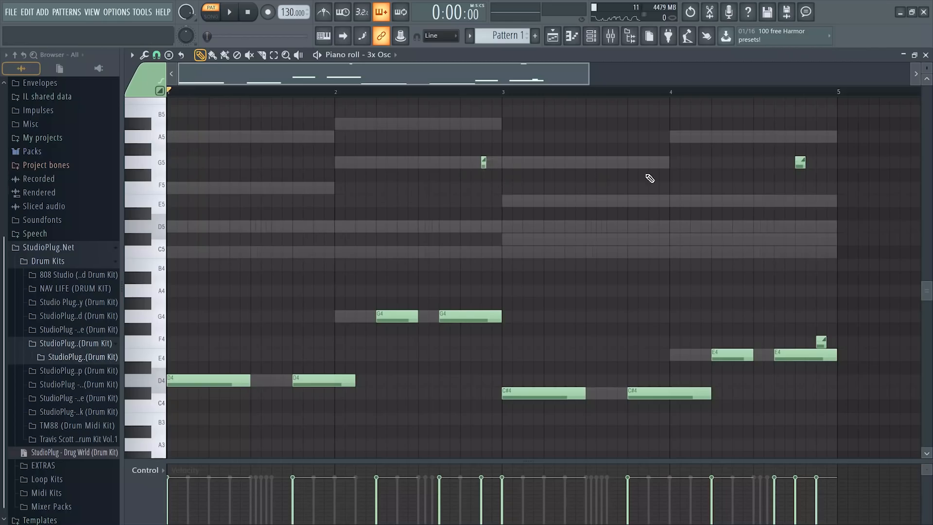
key(space)
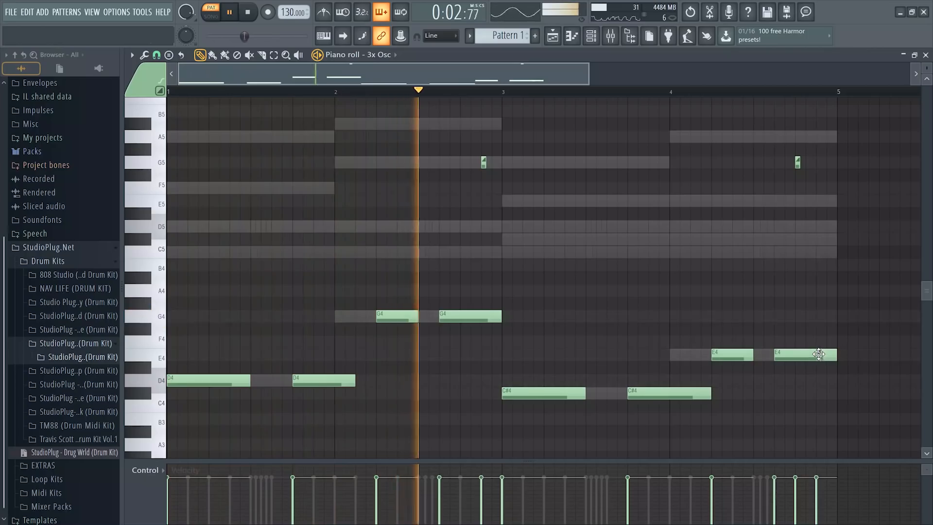
key(ctrl+Down)
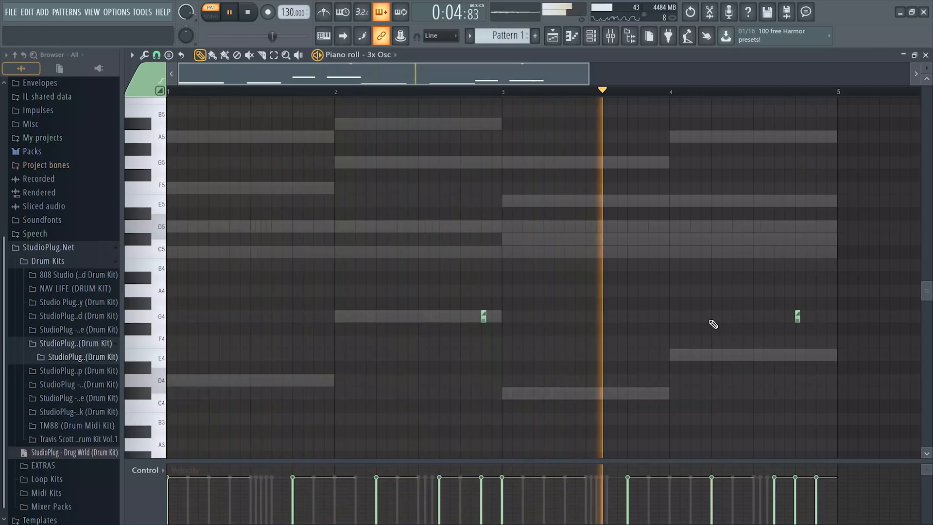
Step: Add Tri Small Perc from the Skii Mask kit's Perc folder as a new channel and enable its volume envelope with a longer hold
click(559, 41)
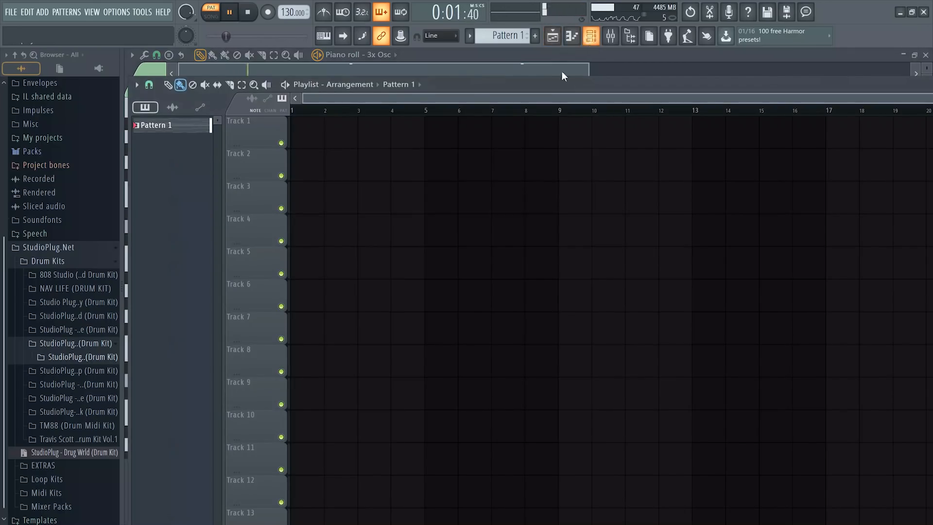
click(592, 41)
click(392, 258)
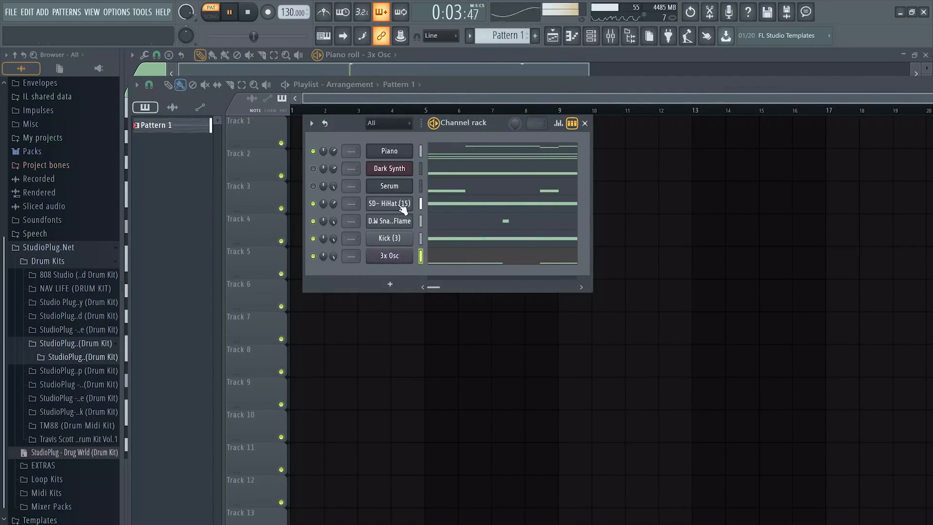
click(113, 344)
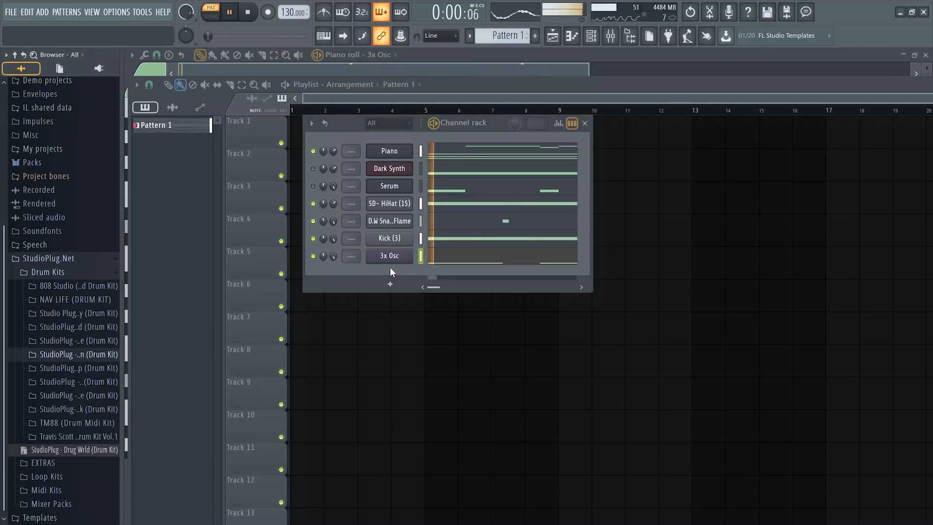
key(space)
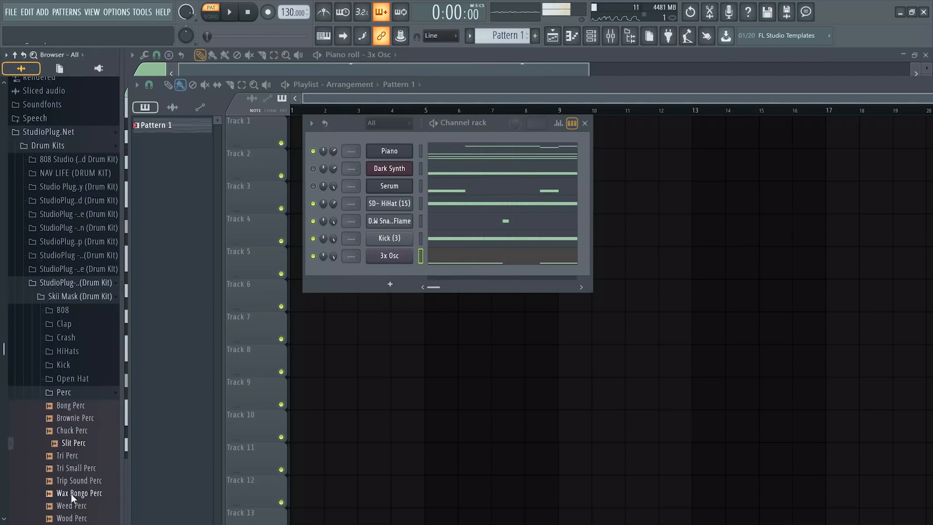
drag(71, 494, 75, 502)
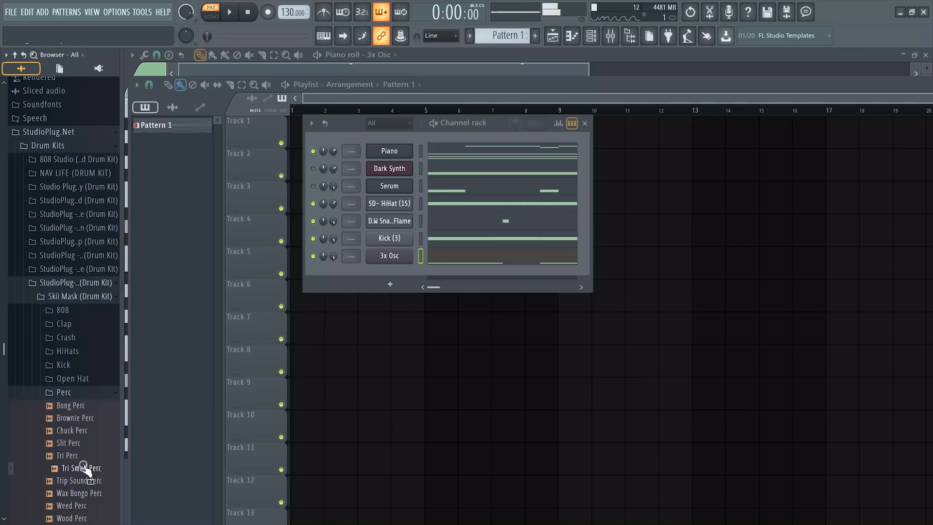
drag(383, 276, 378, 270)
click(208, 140)
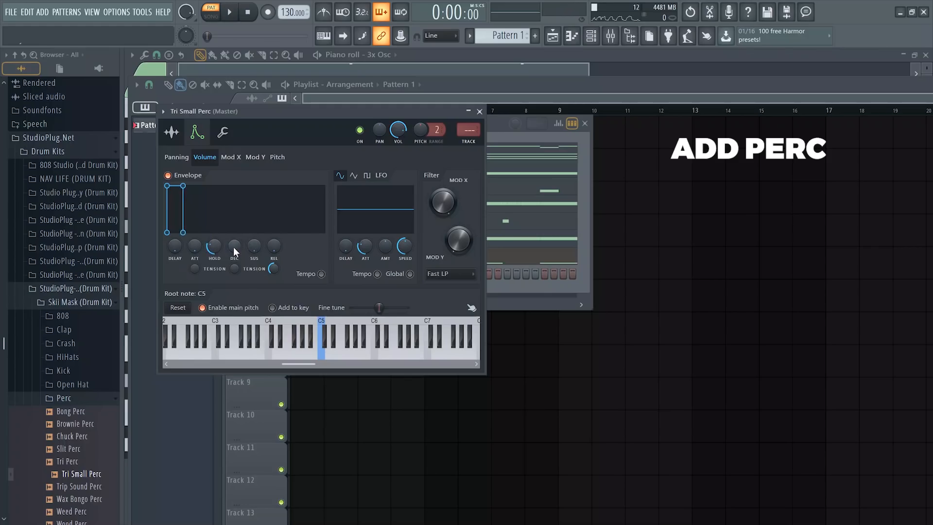
click(495, 129)
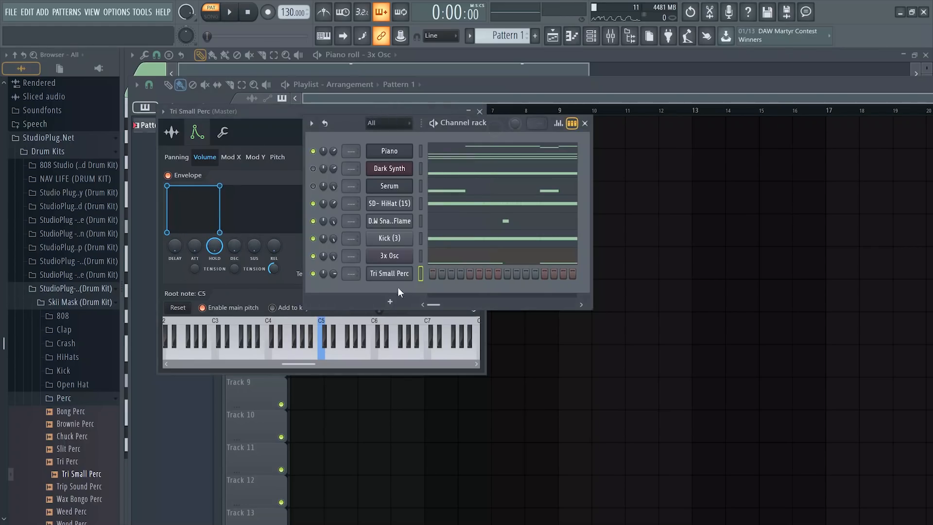
Step: Place half-step C5 notes for Tri Small Perc halfway through beats 2 and 3 of bar 1 in its piano roll
right_click(400, 275)
click(419, 270)
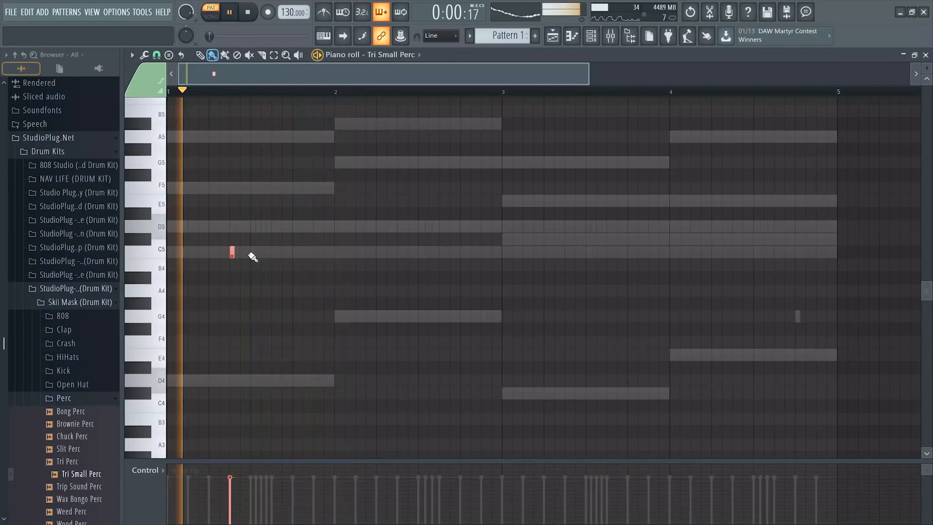
click(272, 252)
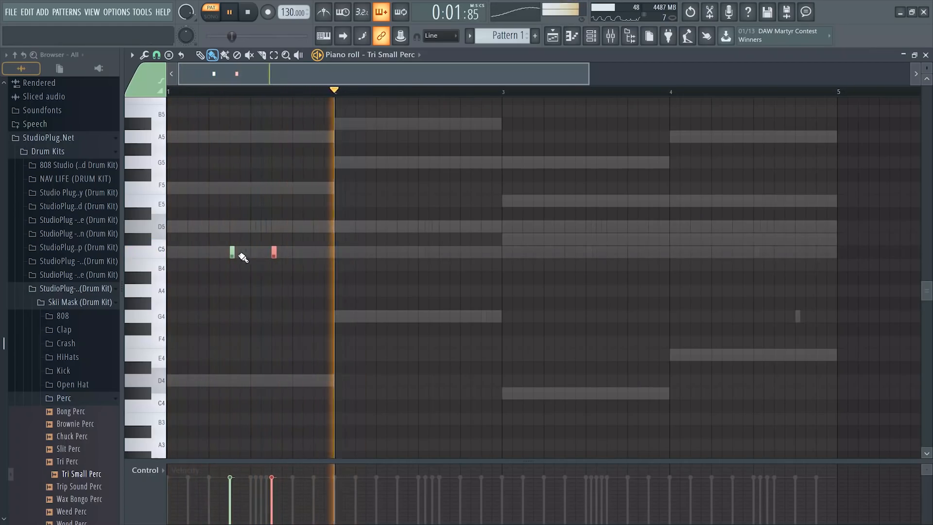
drag(235, 252, 240, 253)
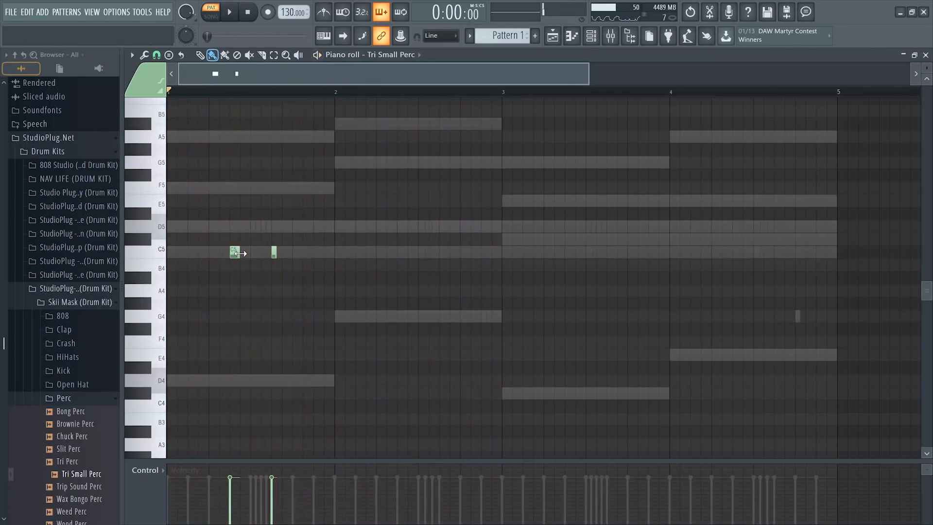
Step: Set the snap to 1/4 step, shorten the second perc note to 1/4 step and play the pattern back
click(157, 55)
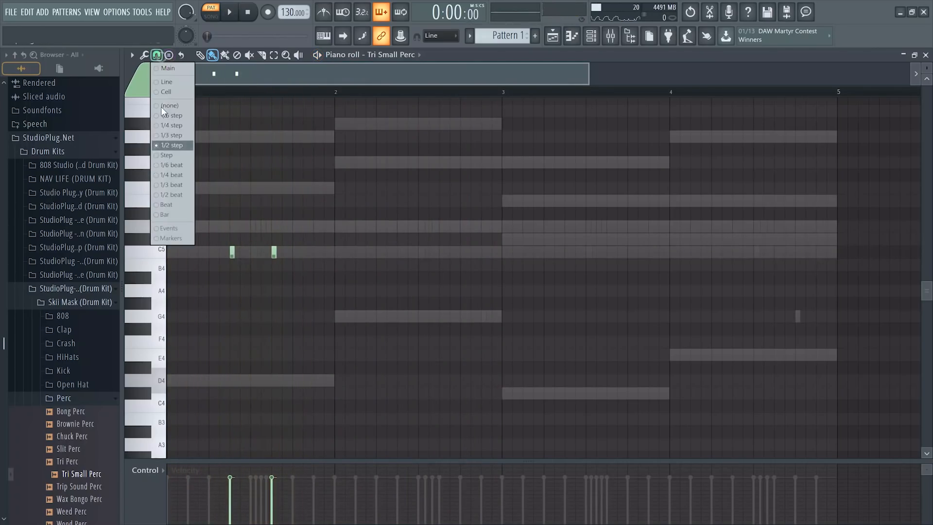
click(182, 131)
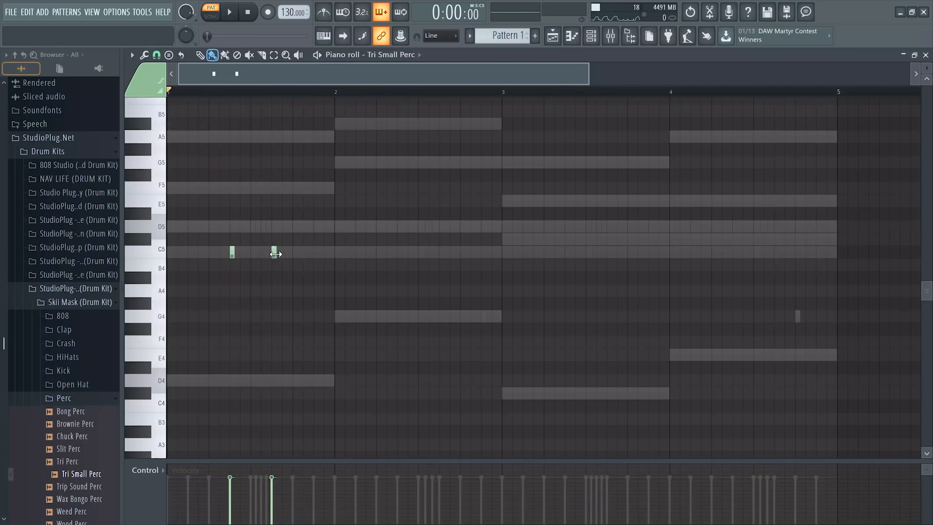
key(space)
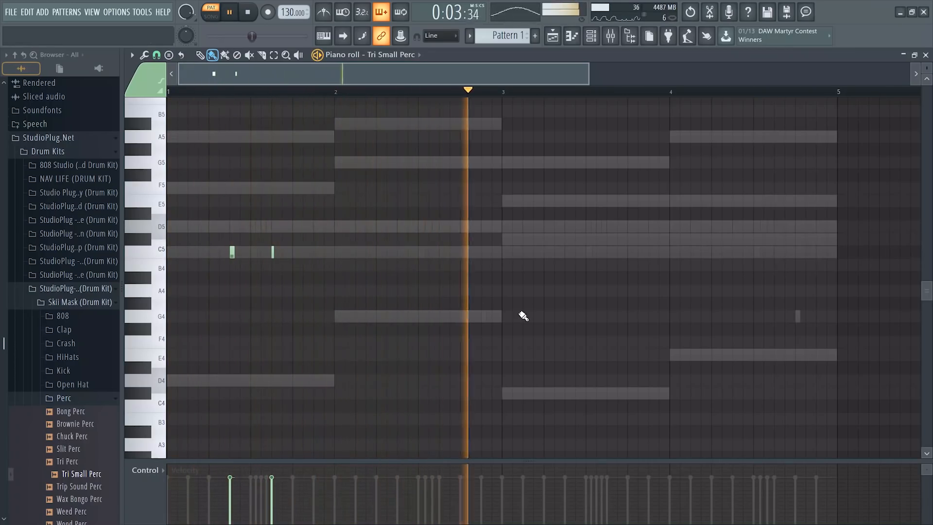
key(space)
key(space)
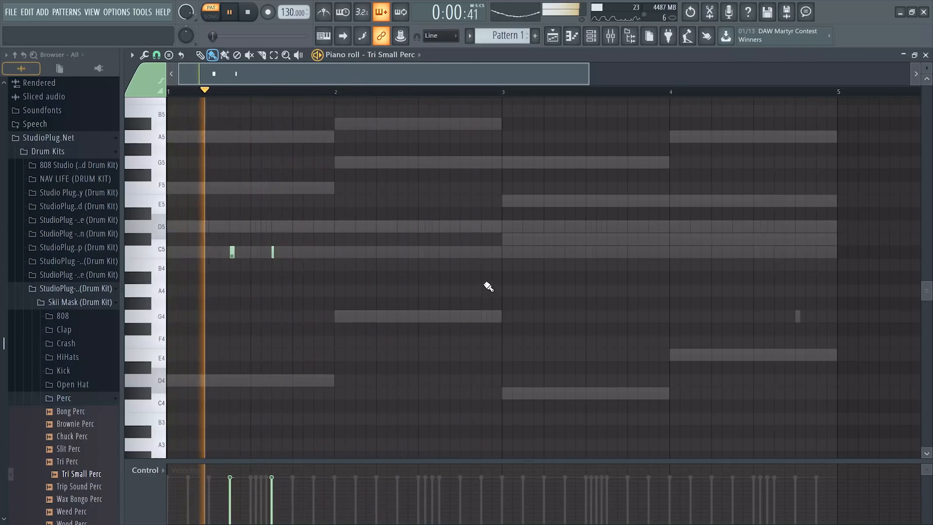
Step: Place three 1/4-step C5 perc notes half a step apart, starting on beat 4 of bar 2
click(475, 253)
right_click(474, 253)
click(482, 252)
drag(491, 249, 461, 254)
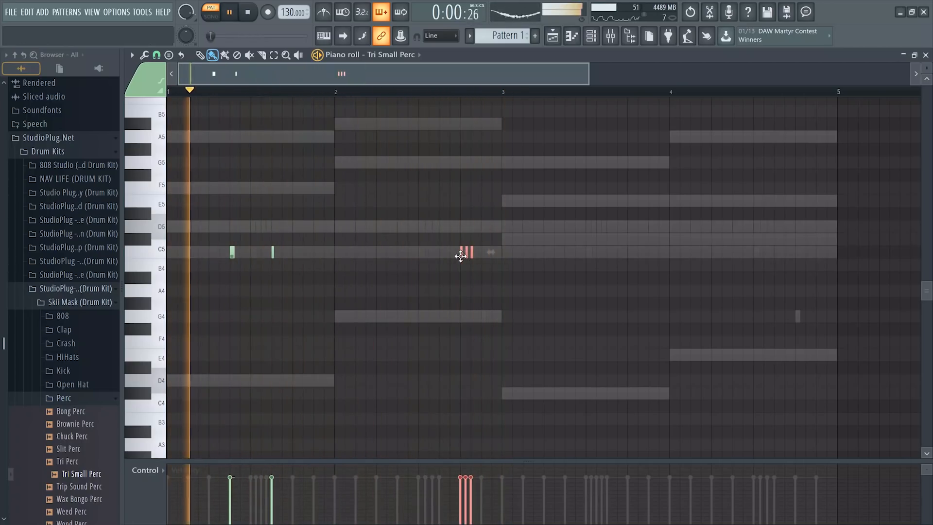
Step: Duplicate the two-bar Tri Small Perc pattern into bars 3 and 4 using a bar snap, and play the result
drag(583, 83, 672, 95)
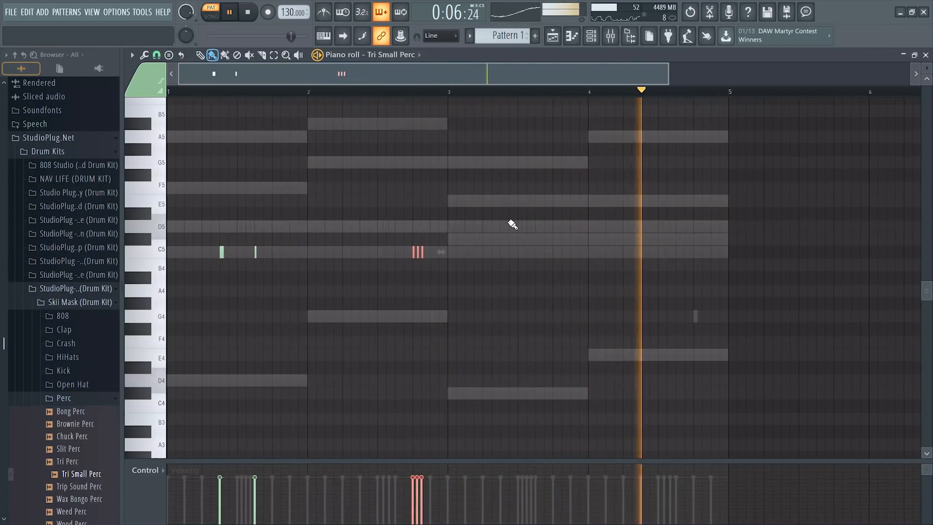
drag(508, 258, 183, 237)
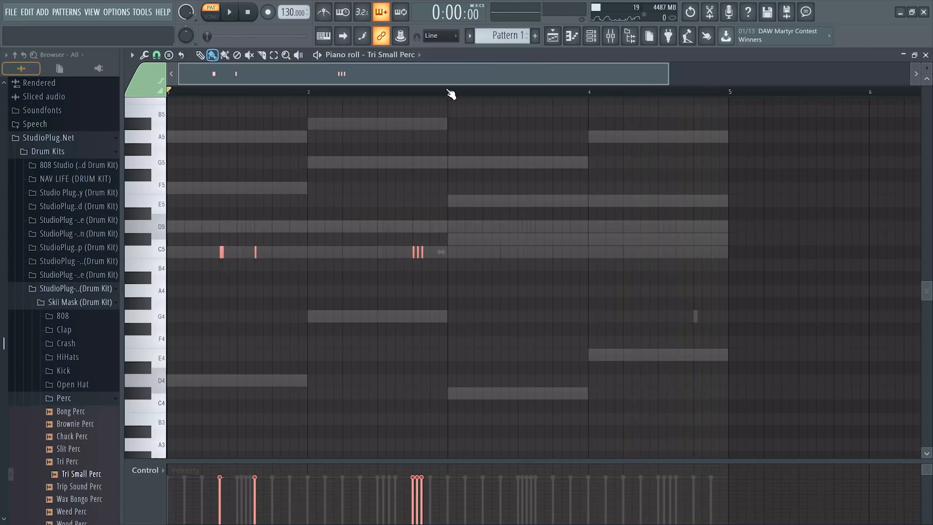
drag(451, 94, 23, 193)
click(157, 55)
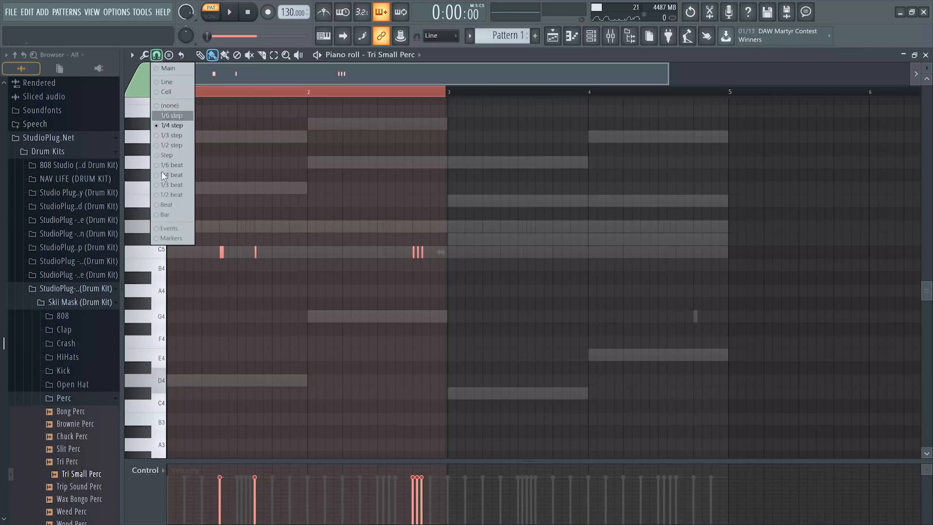
click(178, 215)
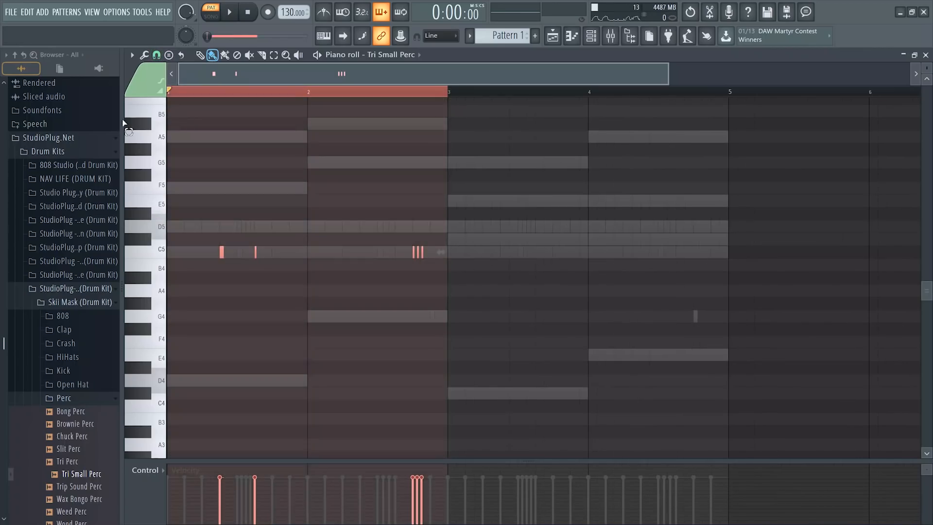
key(ctrl+b)
key(ctrl+d)
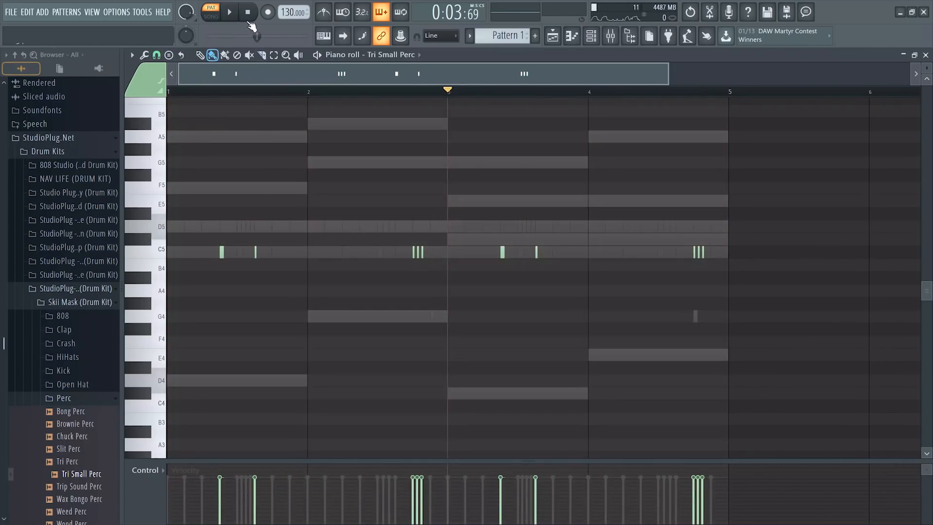
key(space)
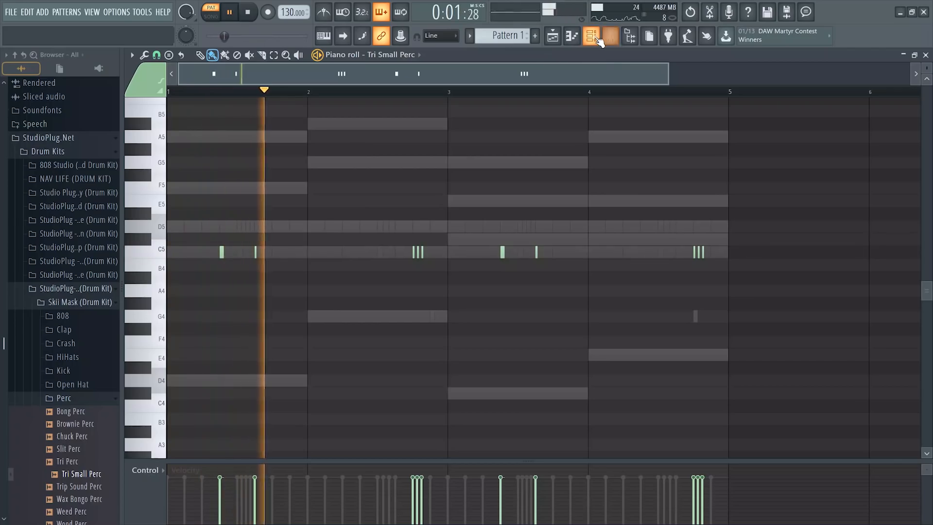
Step: Add the Art Open Hat sample from the Skii Mask kit's Open Hat folder as a new channel
key(F6)
click(73, 384)
drag(97, 404, 389, 291)
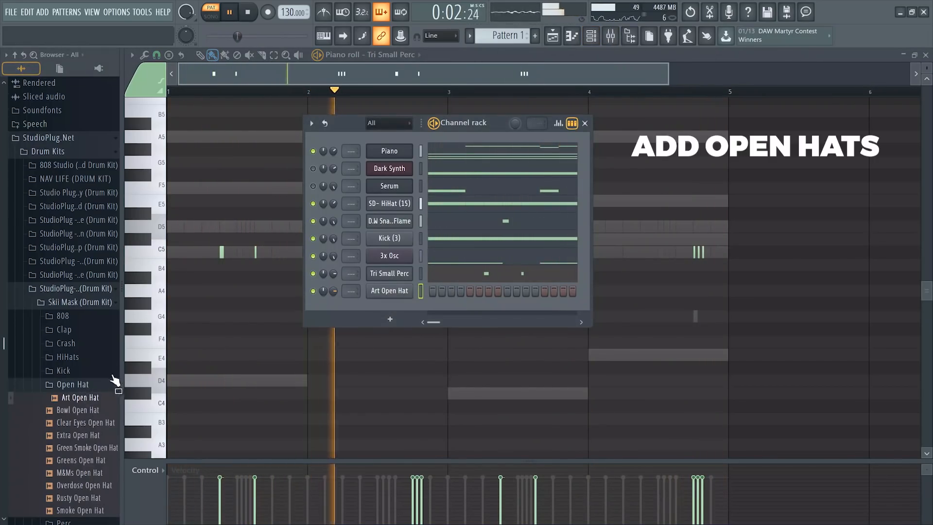
click(94, 449)
click(89, 460)
click(108, 386)
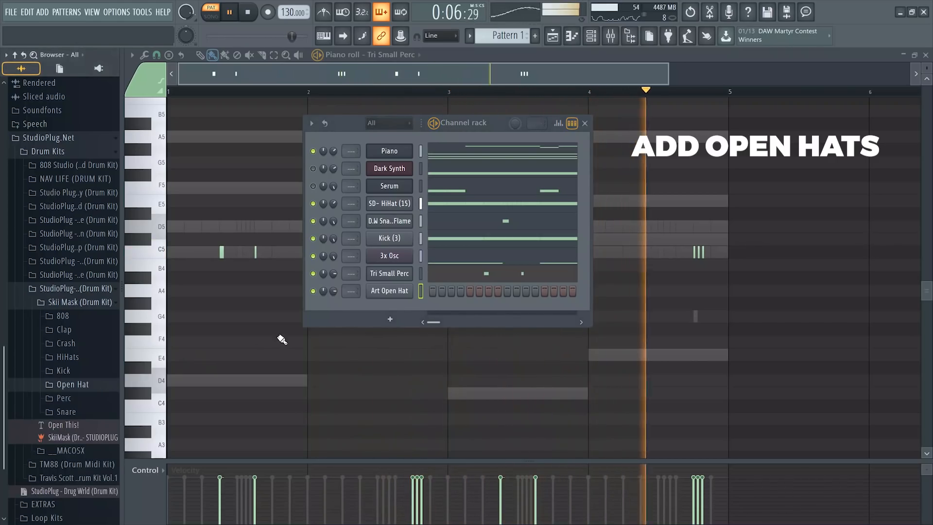
key(space)
Step: Enable the volume envelope of Art Open Hat and lower its sustain to the minimum
click(389, 291)
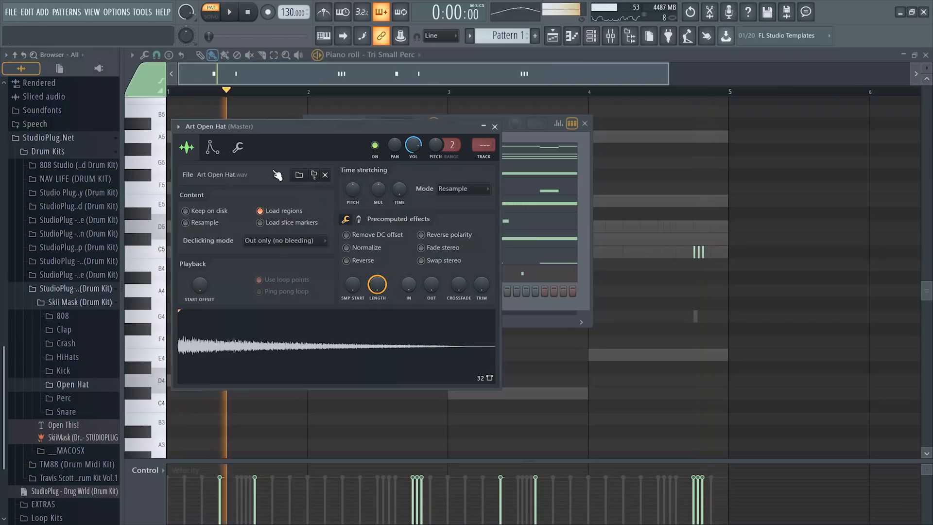
click(211, 147)
click(220, 173)
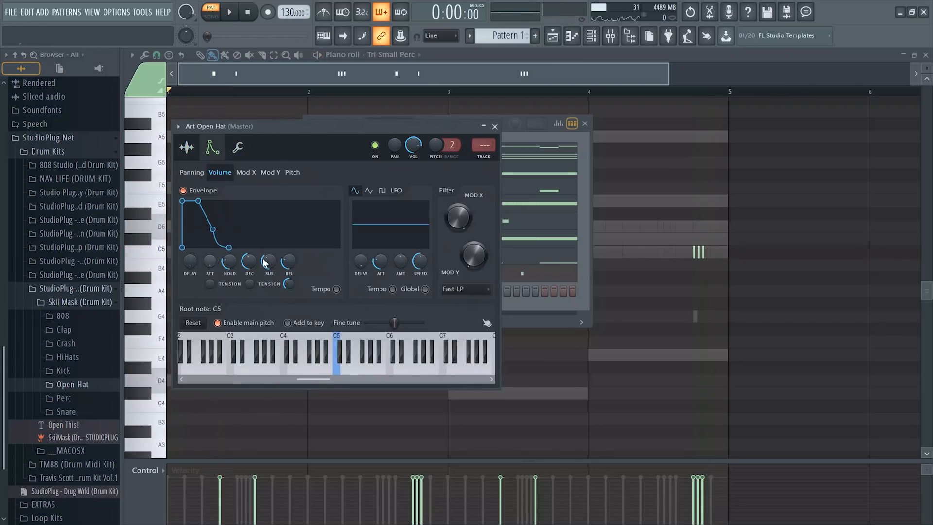
drag(270, 261, 247, 273)
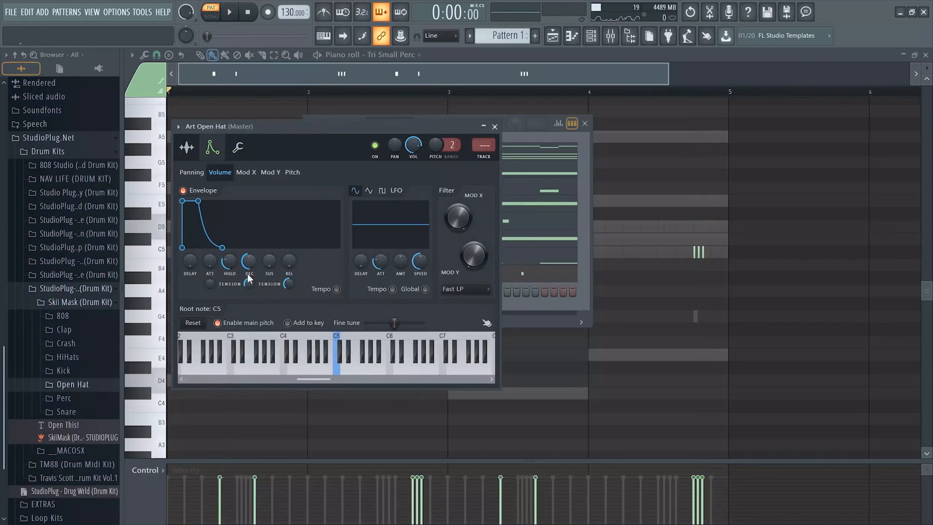
key(ctrl+z)
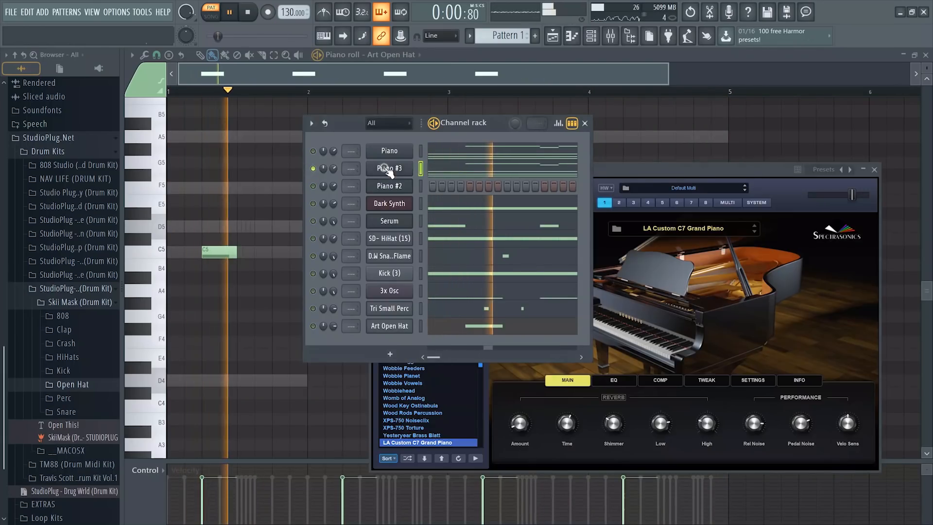
Step: In Piano #3's patch browser, choose the Sharing directory and the StudioPlug - Anime bank and locate its Keyboard patches
click(388, 168)
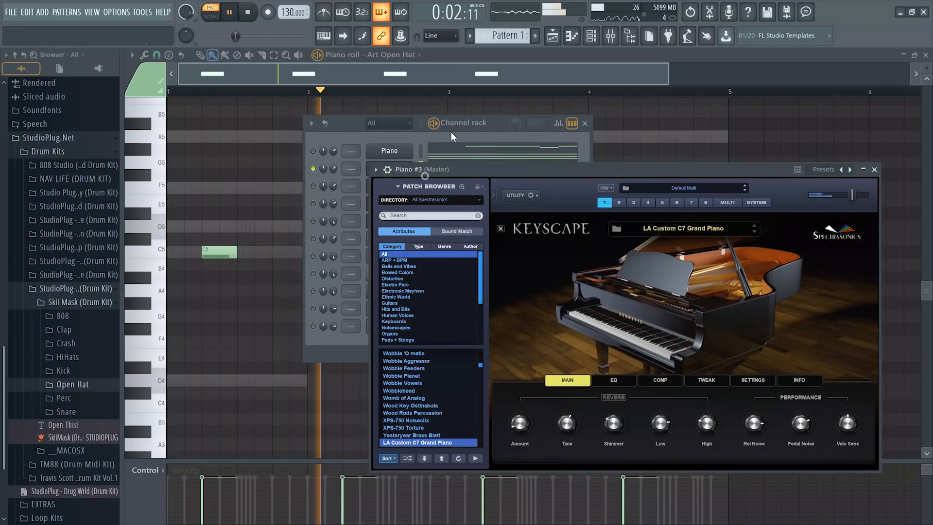
drag(425, 175, 452, 132)
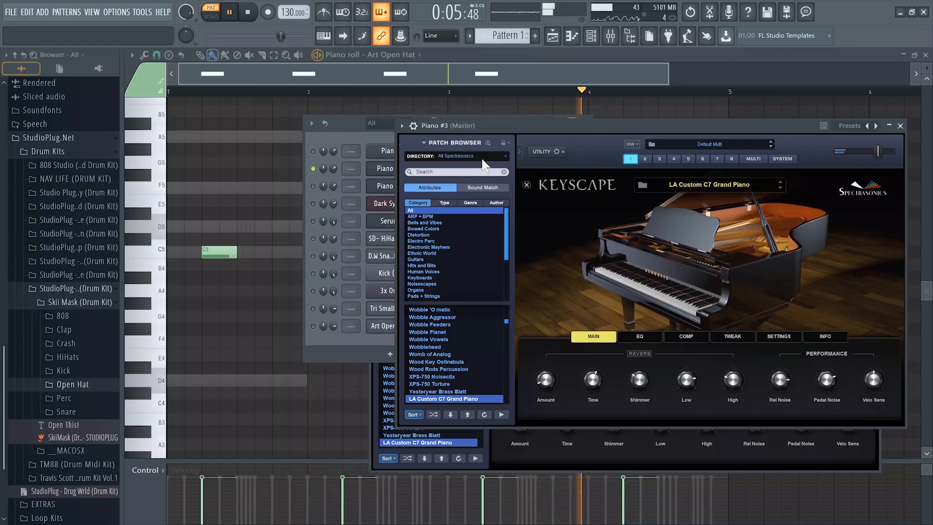
click(483, 156)
click(478, 252)
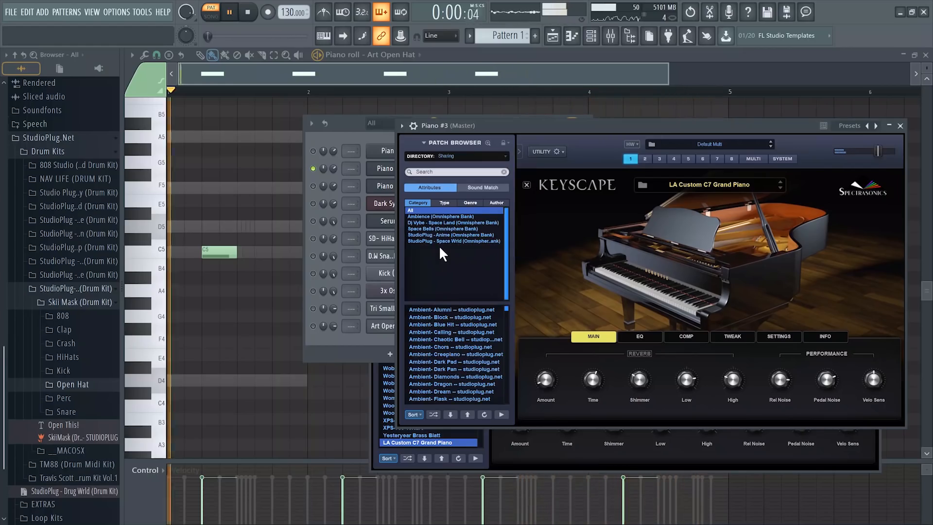
click(463, 235)
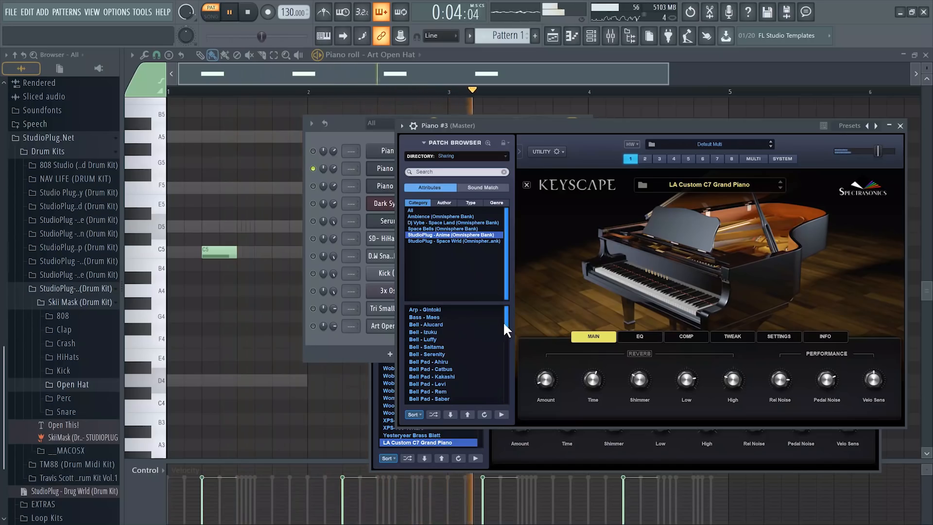
drag(507, 319, 506, 354)
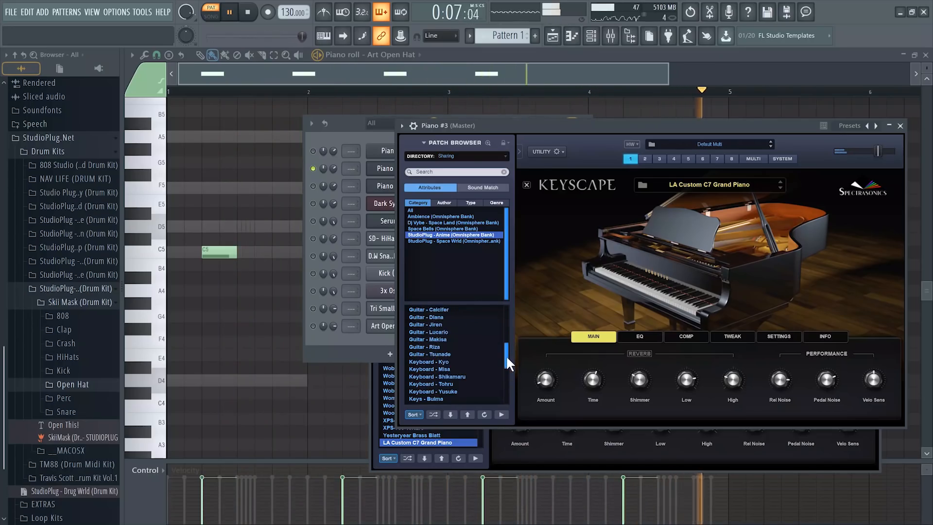
Step: Audition the Keyboard - Kyo patch, load Keyboard - Misa on Piano #3 instead and return to the channel rack
click(441, 361)
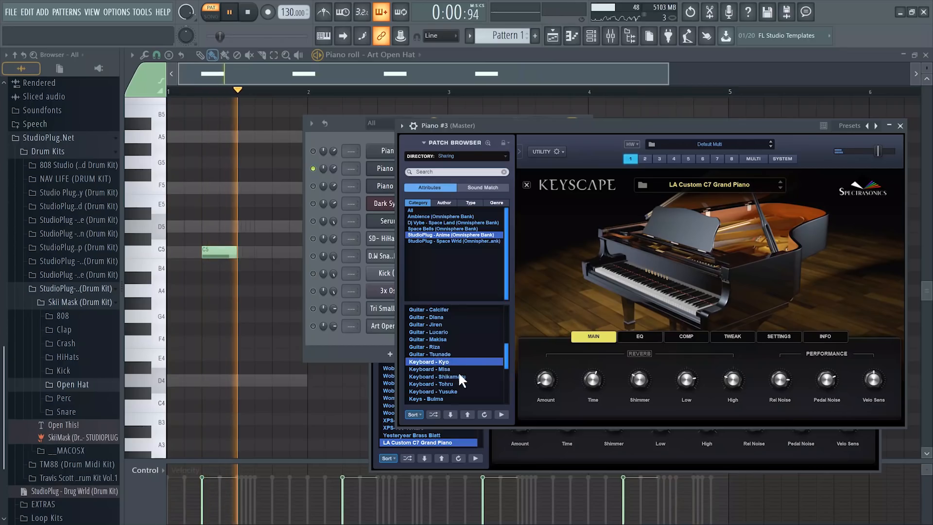
click(440, 368)
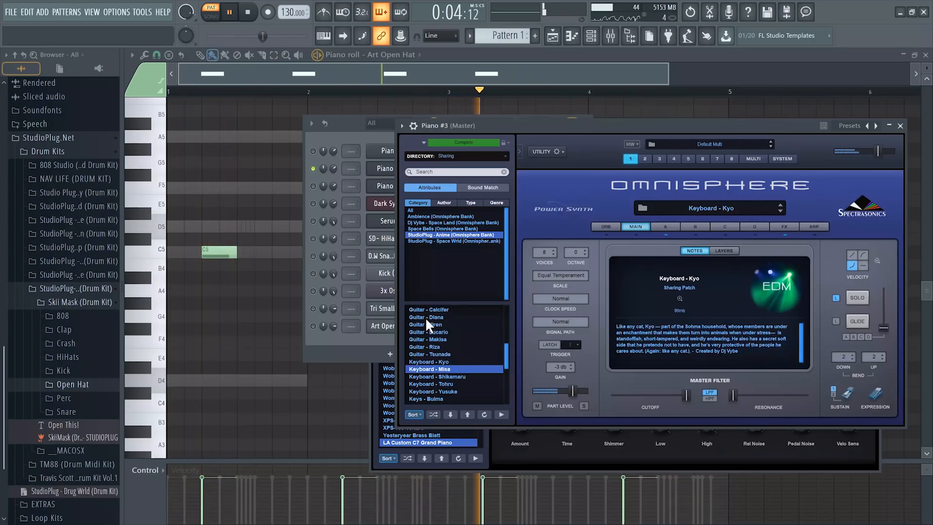
click(337, 171)
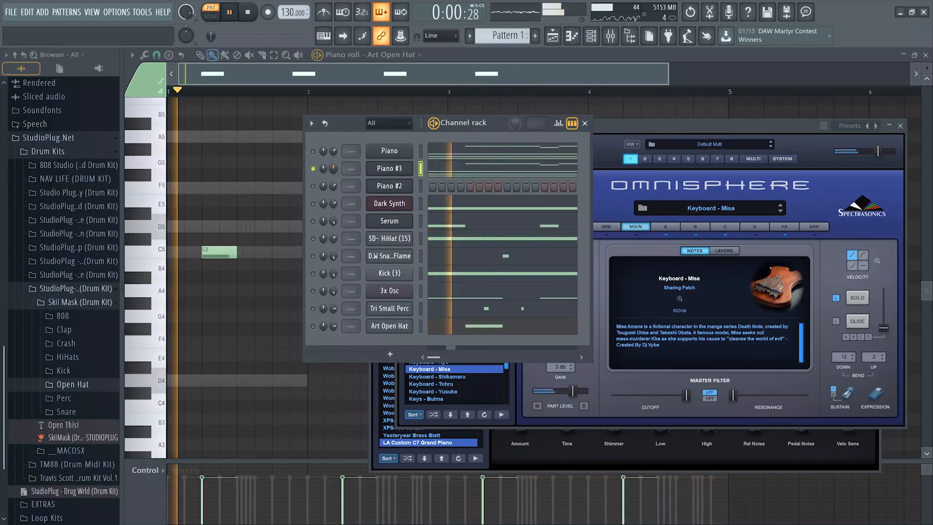
Step: Check Piano #3's notes in the piano roll and audition it together with the unmuted Piano channel
click(436, 171)
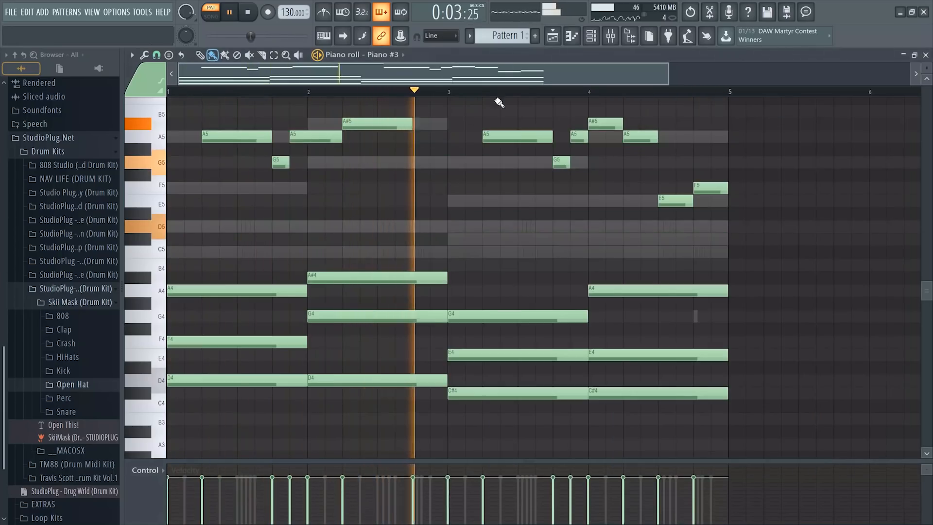
click(593, 39)
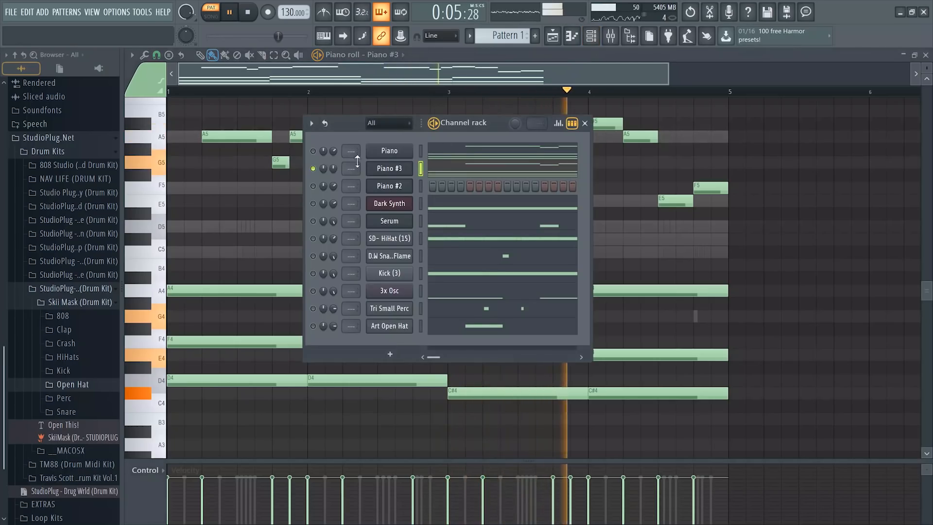
click(313, 151)
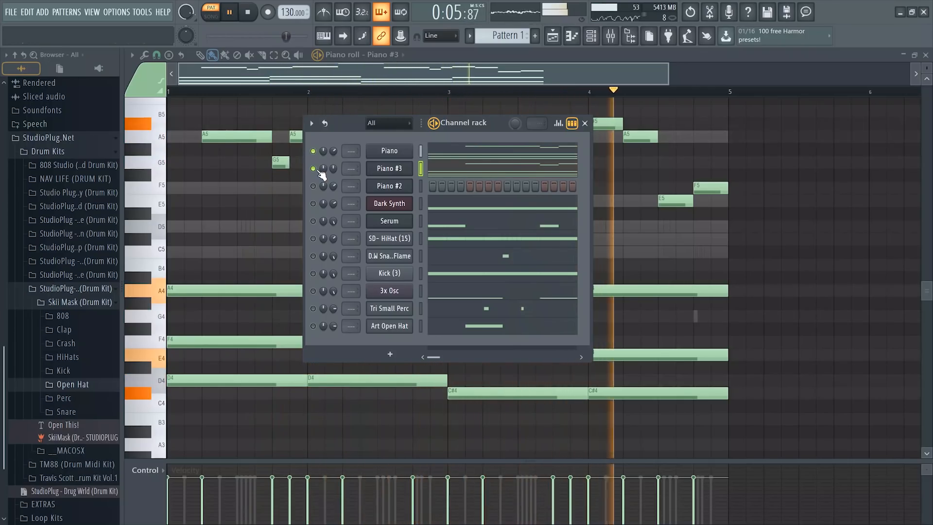
key(space)
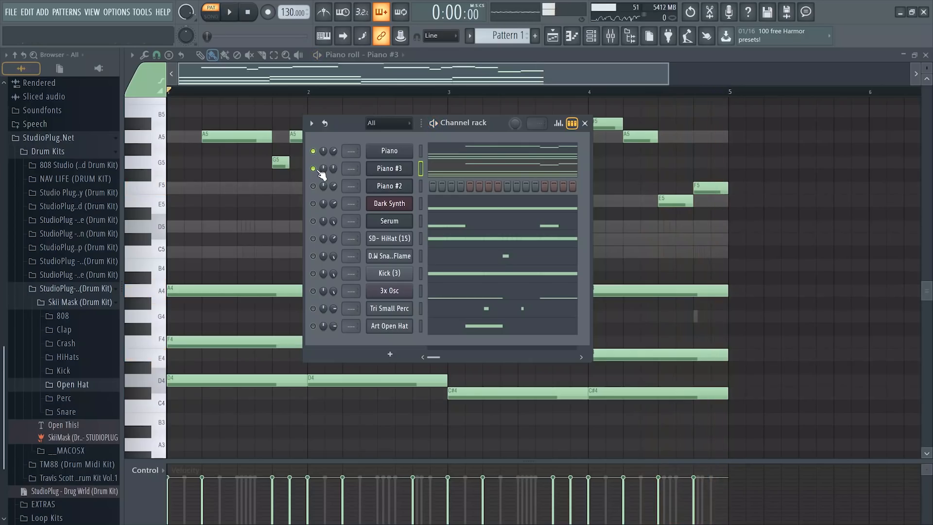
Step: Rename the Piano #3 channel as Keyboard and the Piano #2 channel as Pad
right_click(392, 171)
click(423, 191)
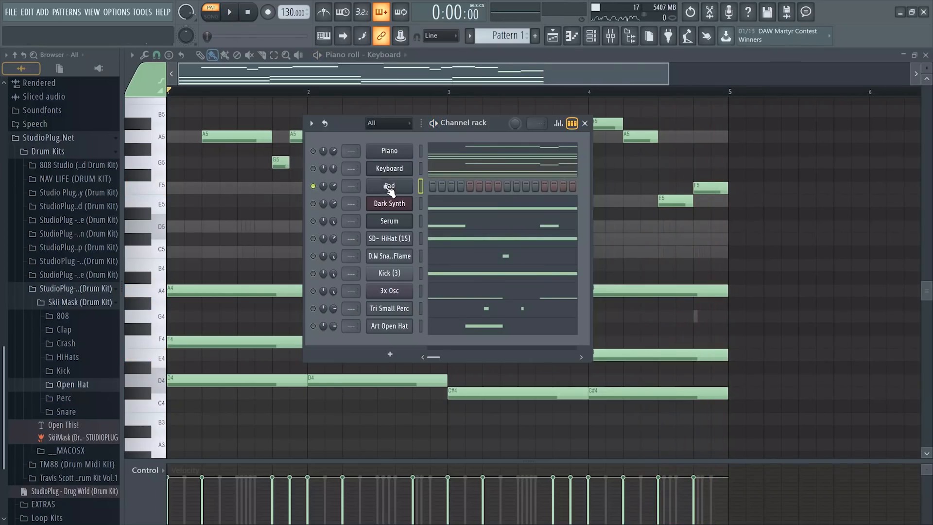
Step: In the Pad channel's patch browser, choose the Sharing directory and StudioPlug - Anime bank and load the Pad - Chihiro patch
click(387, 188)
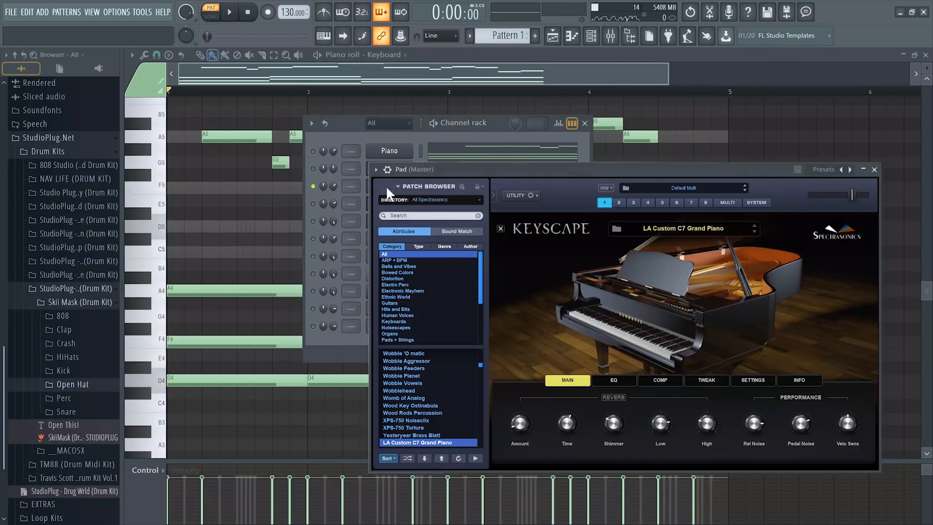
click(435, 203)
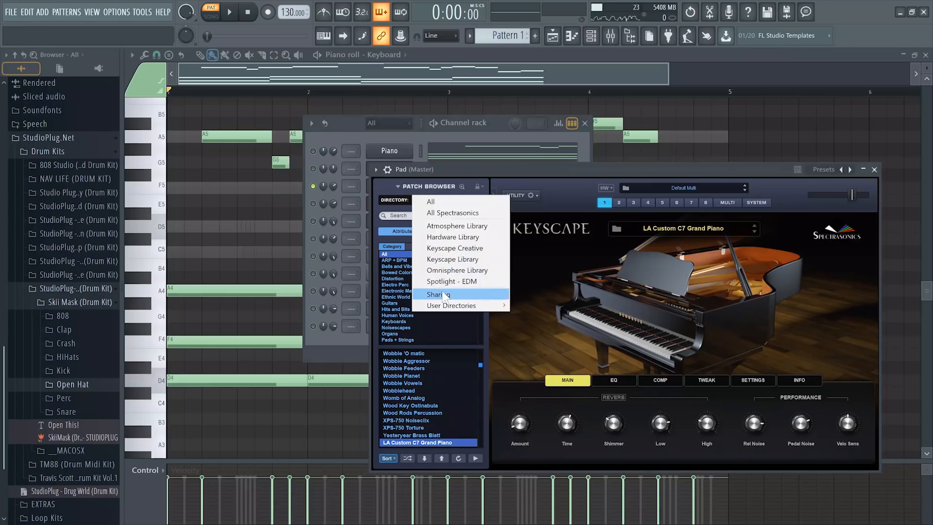
click(442, 291)
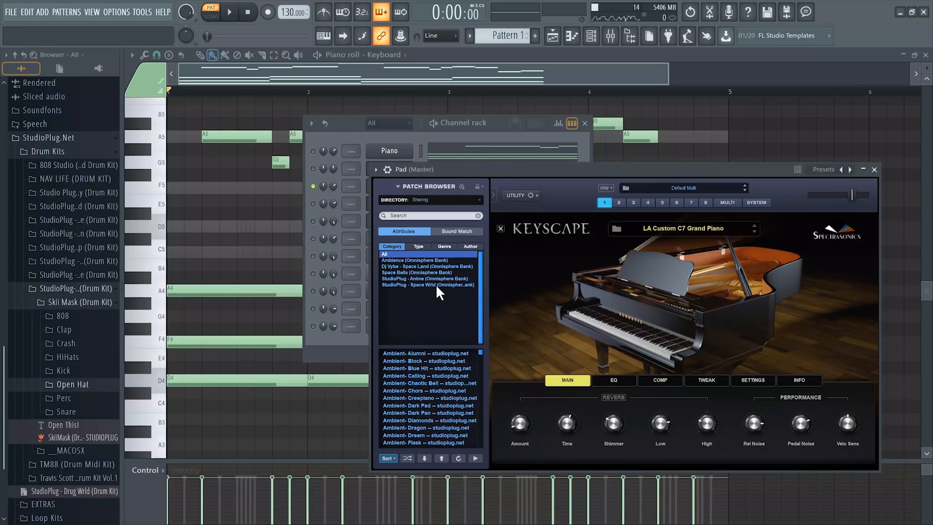
click(419, 279)
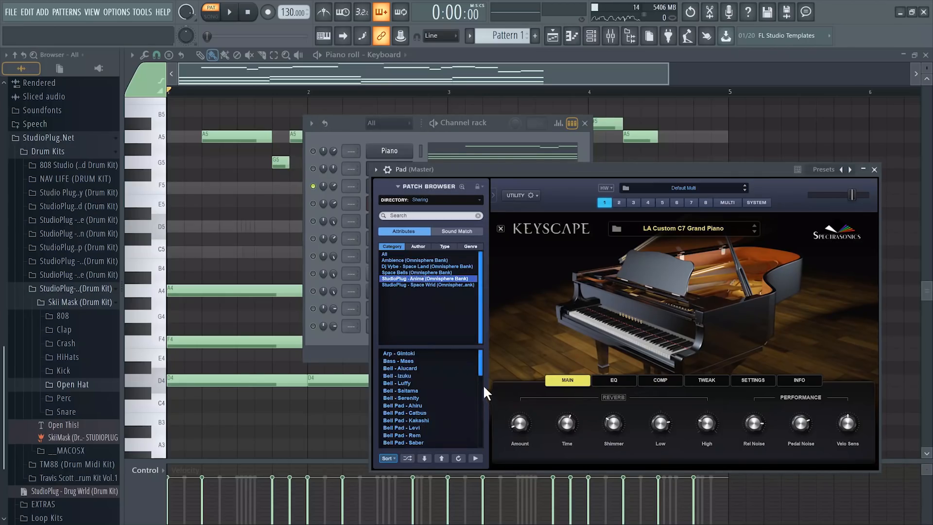
scroll(480, 374, down, 2)
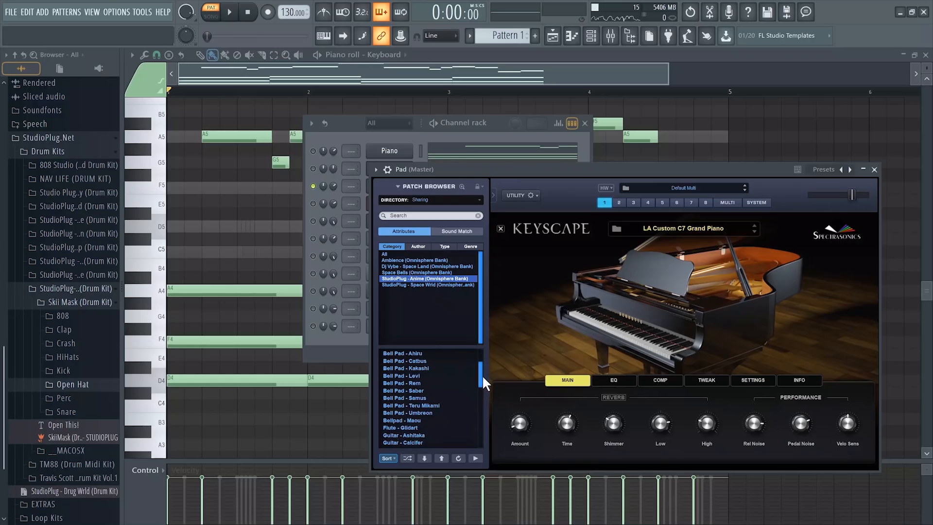
drag(481, 376, 486, 405)
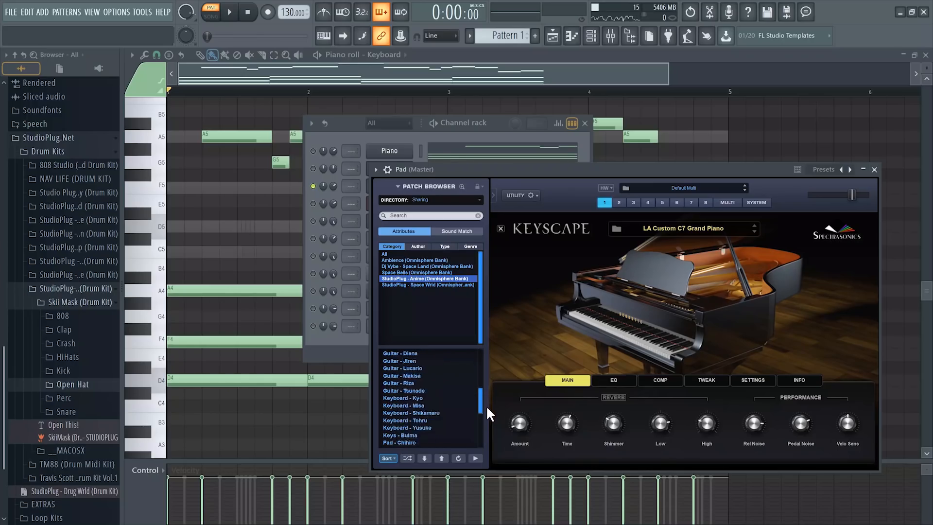
click(409, 405)
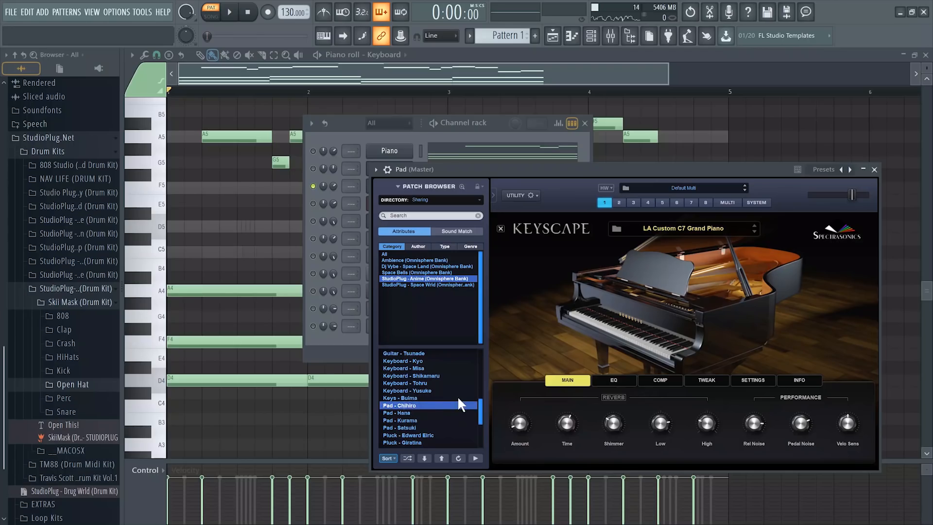
Step: Fill the Pad channel with the same notes as the Keyboard channel and audition it on its own
click(336, 188)
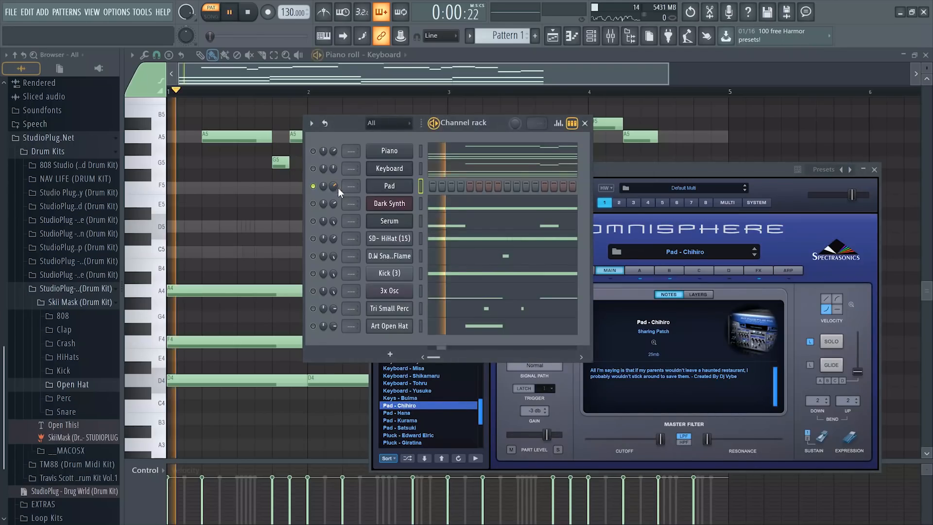
key(space)
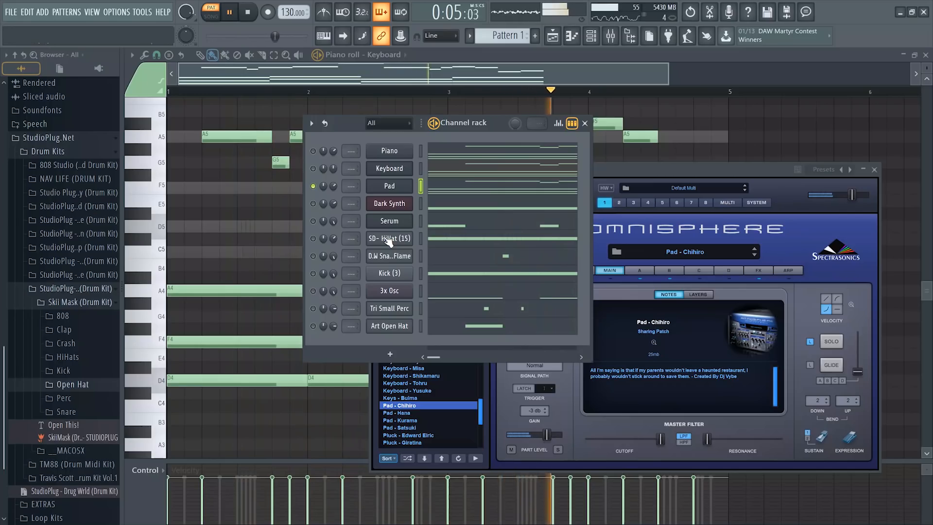
key(space)
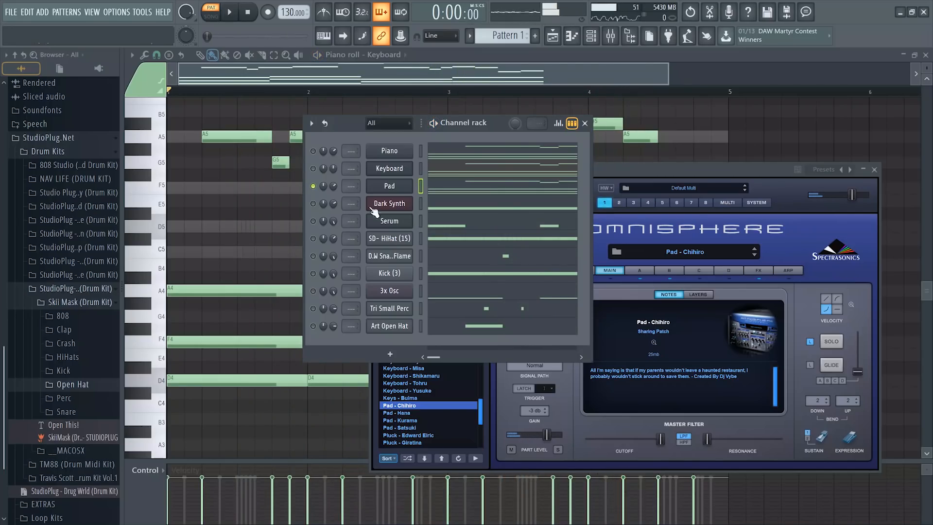